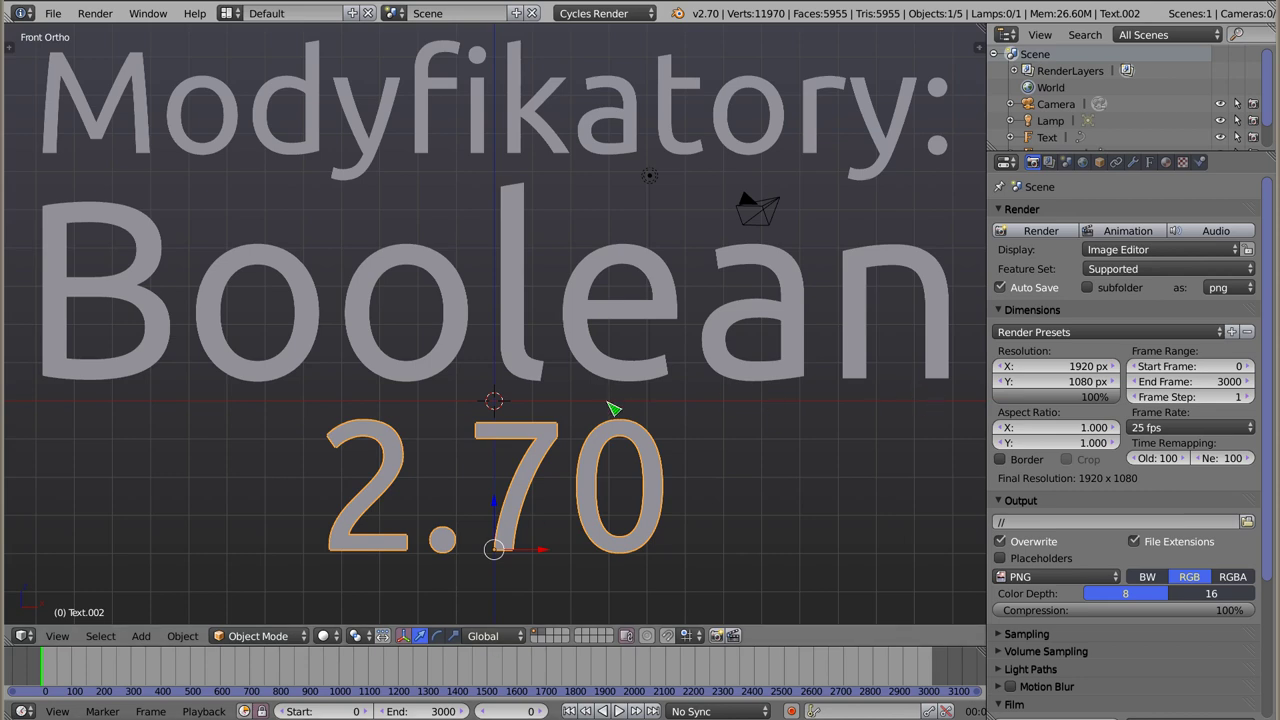
Delete the 'Boolean', '2.70' and 'Modyfikatory:' title text objects, leaving the camera and lamp.
key(a)
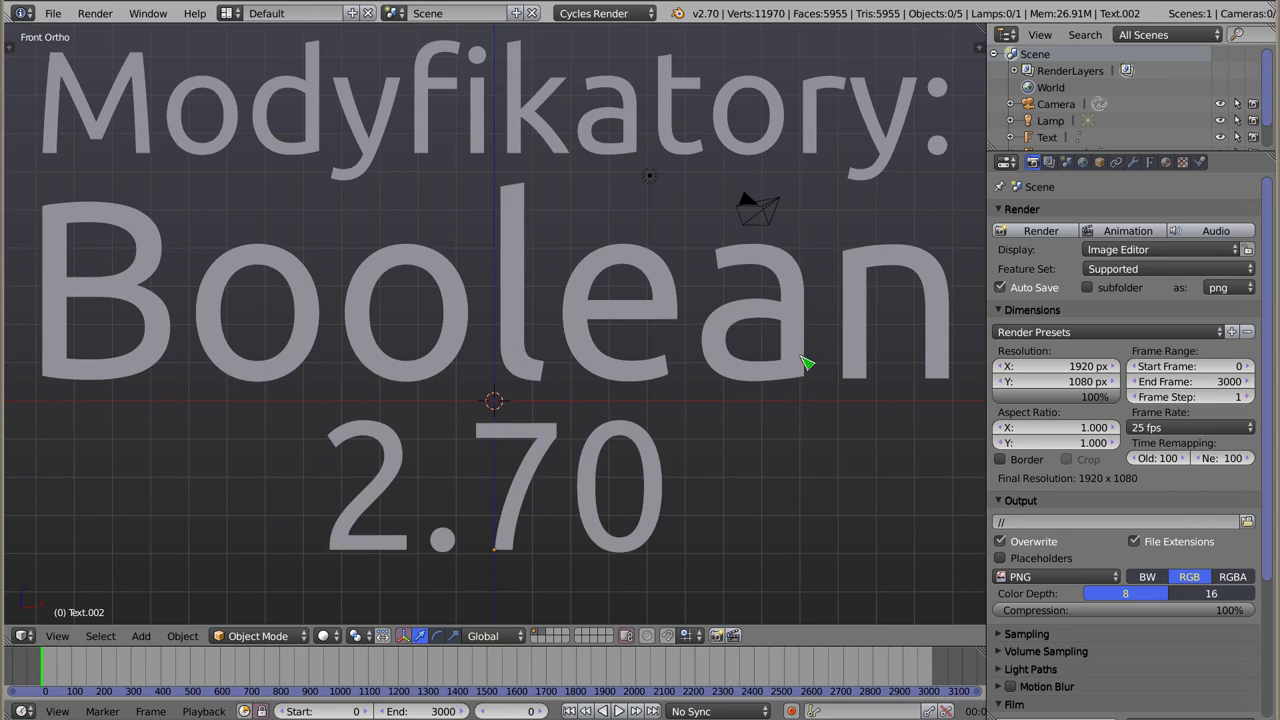
right_click(528, 264)
key(x)
click(500, 262)
right_click(551, 443)
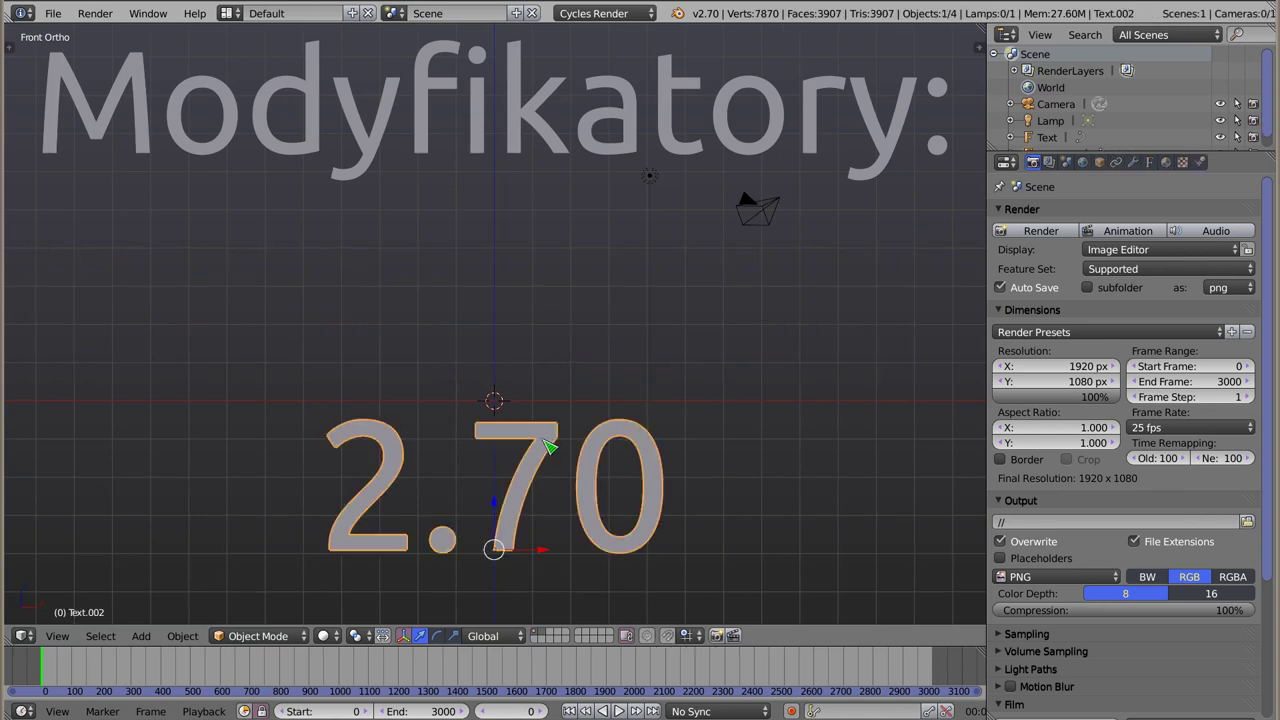
key(Delete)
right_click(525, 140)
key(Delete)
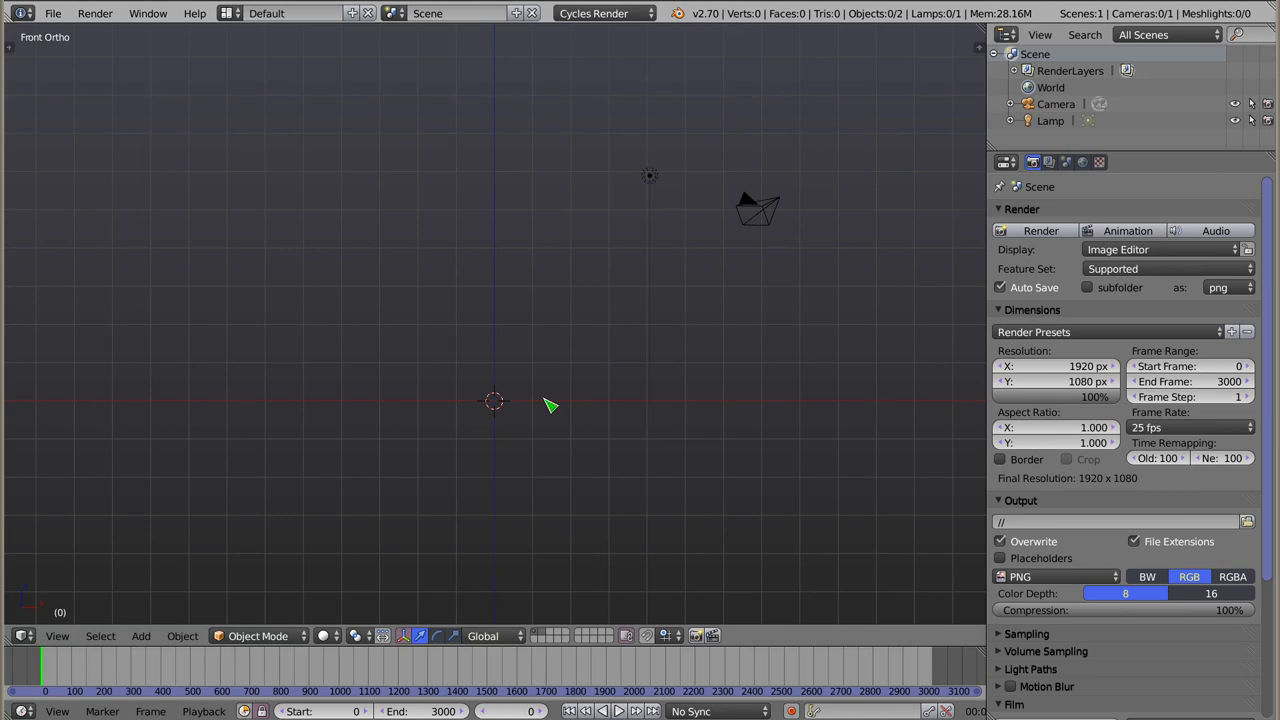
Add a cube mesh at the scene centre and zoom out to frame it.
key(shift+a)
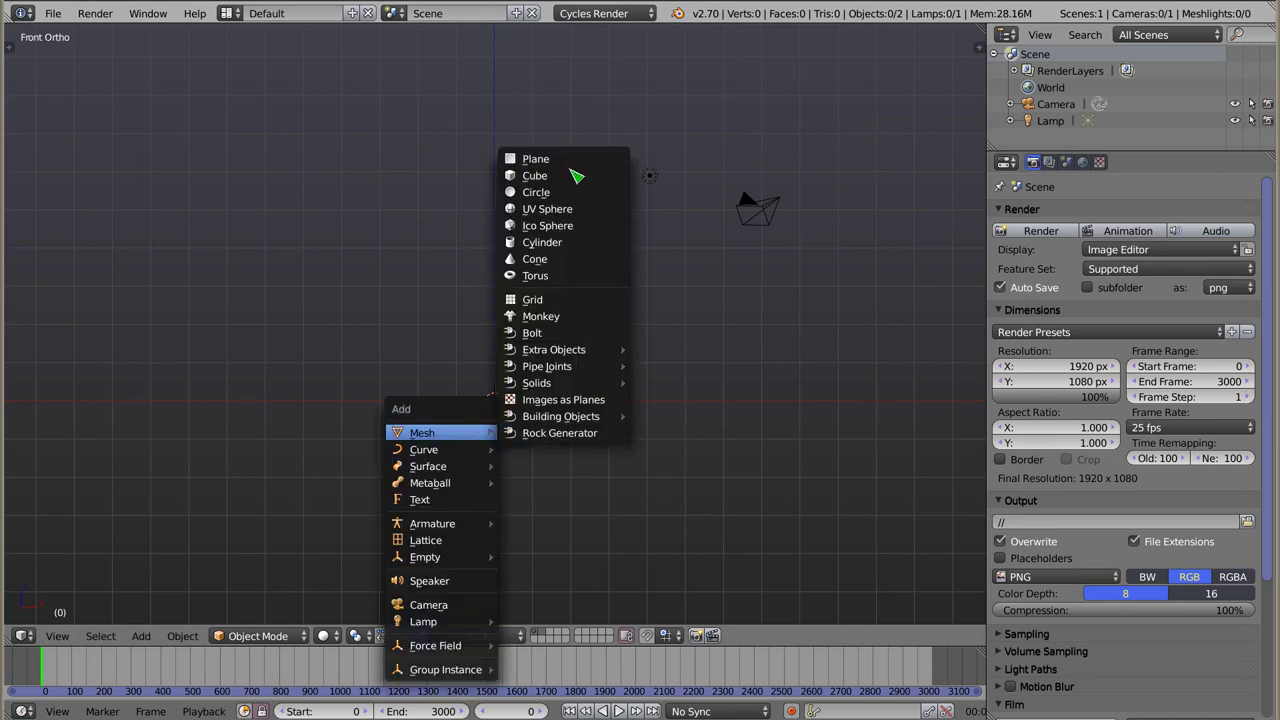
click(560, 176)
scroll(528, 385, up, 4)
shift+middle_drag(524, 373, 556, 350)
scroll(556, 350, down, 1)
scroll(556, 350, down, 1)
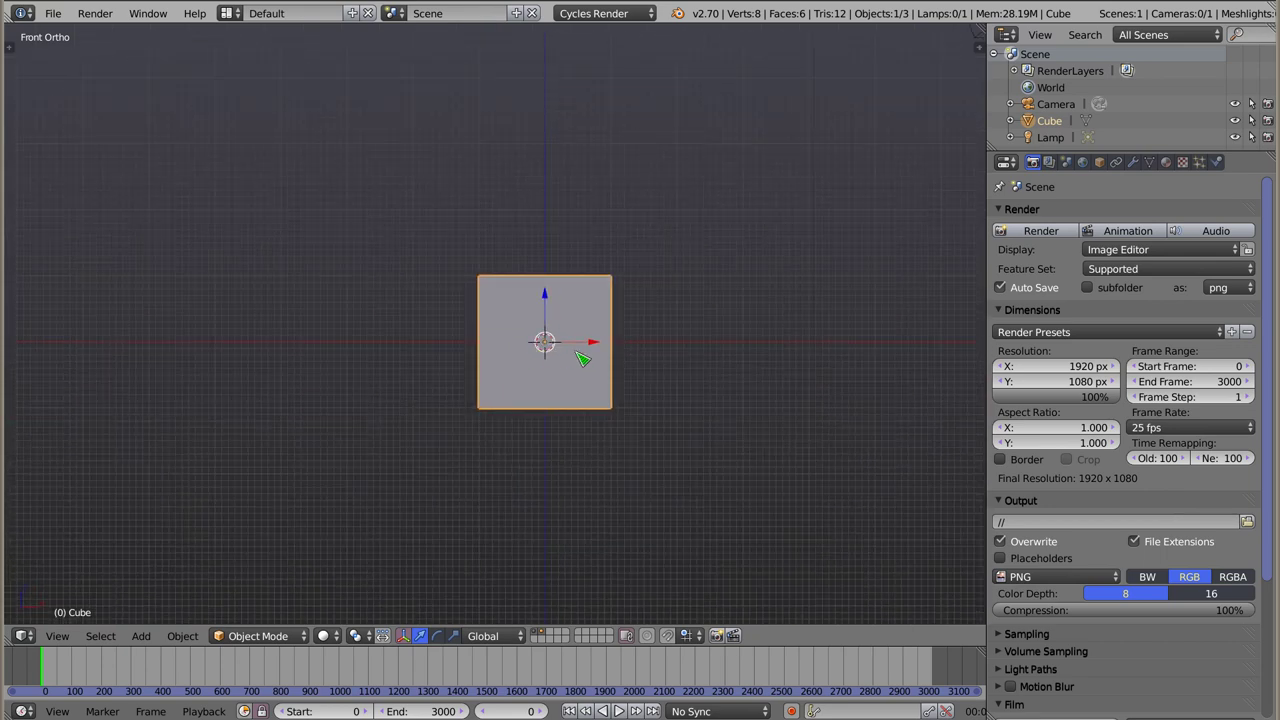
key(shift+a)
scroll(546, 344, down, 2)
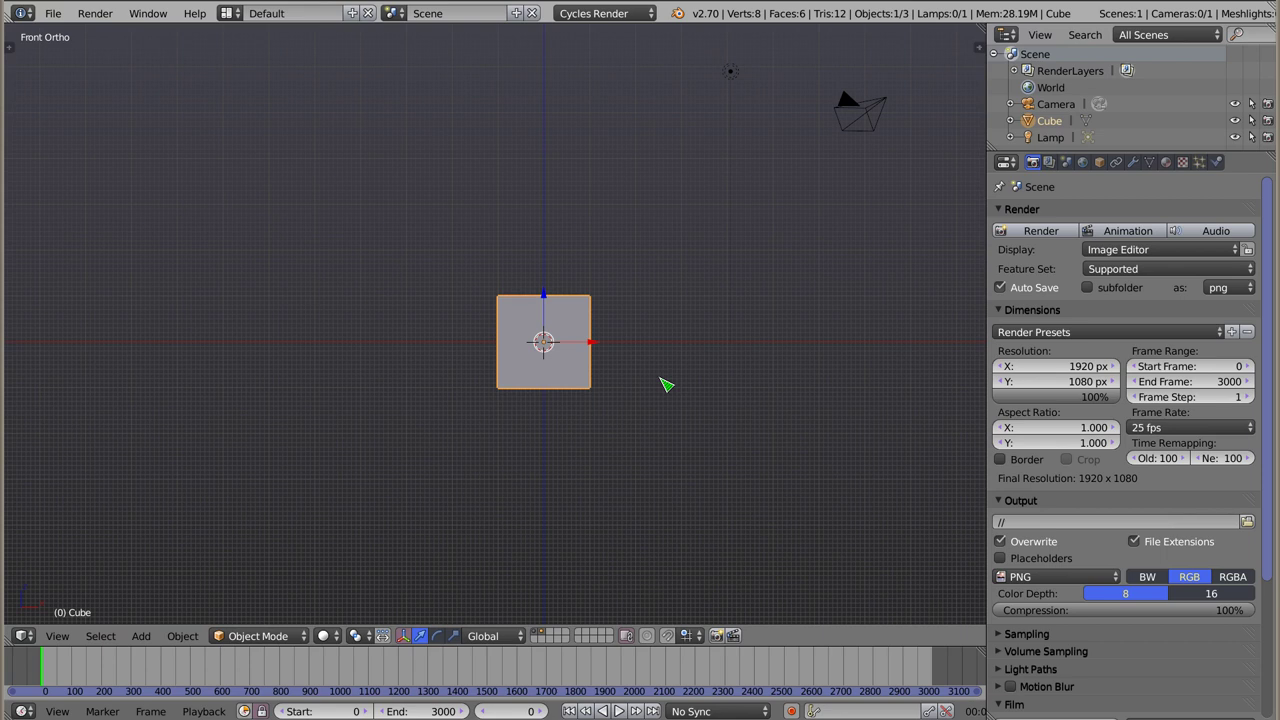
key(shift+a)
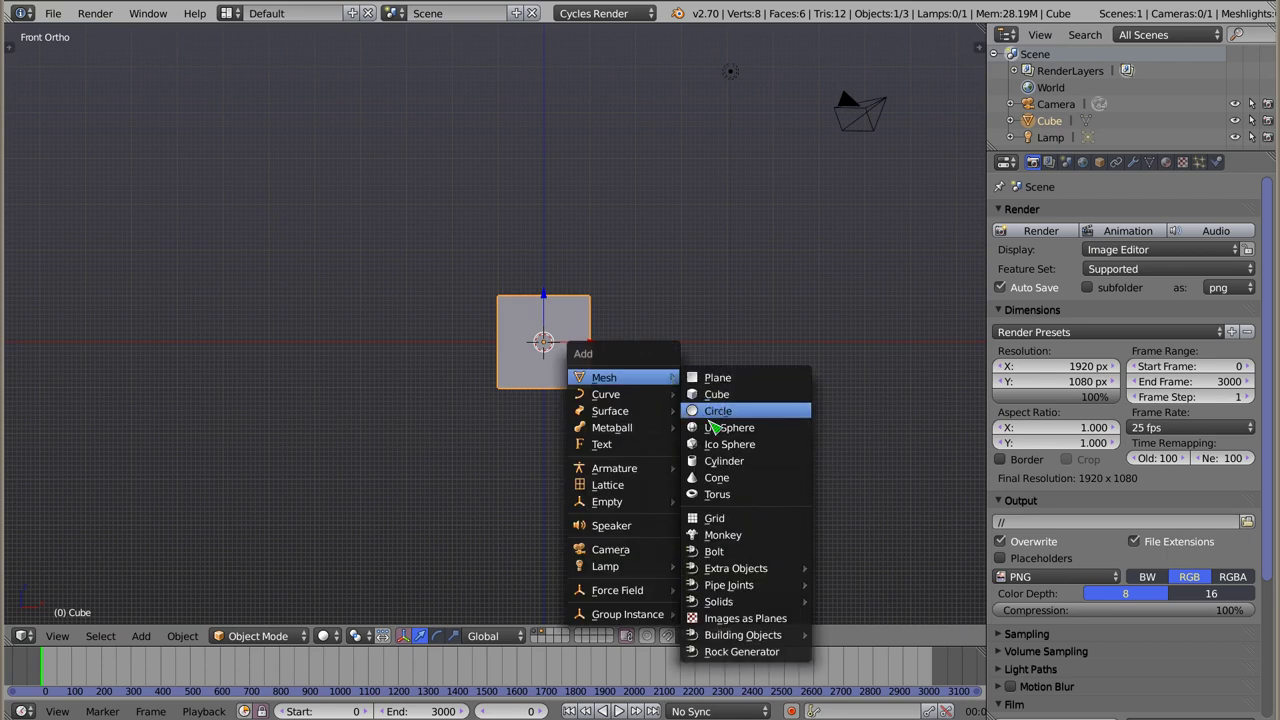
Add a UV sphere, raise it 1 unit on Z, and slide it along X over the cube's upper-left corner.
click(786, 430)
mouse_move(510, 356)
middle_down()
mouse_move(498, 377)
mouse_move(567, 347)
mouse_move(354, 290)
mouse_move(484, 410)
mouse_move(601, 432)
middle_up()
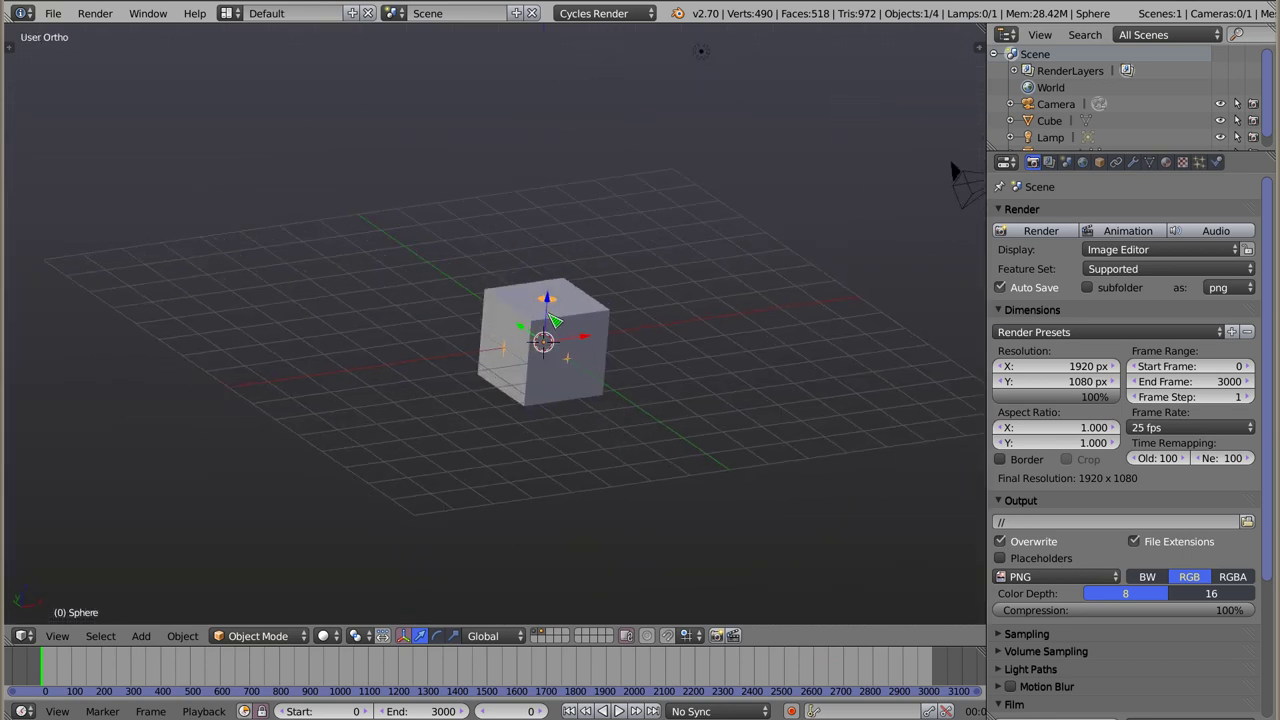
key(g)
key(z)
key(1)
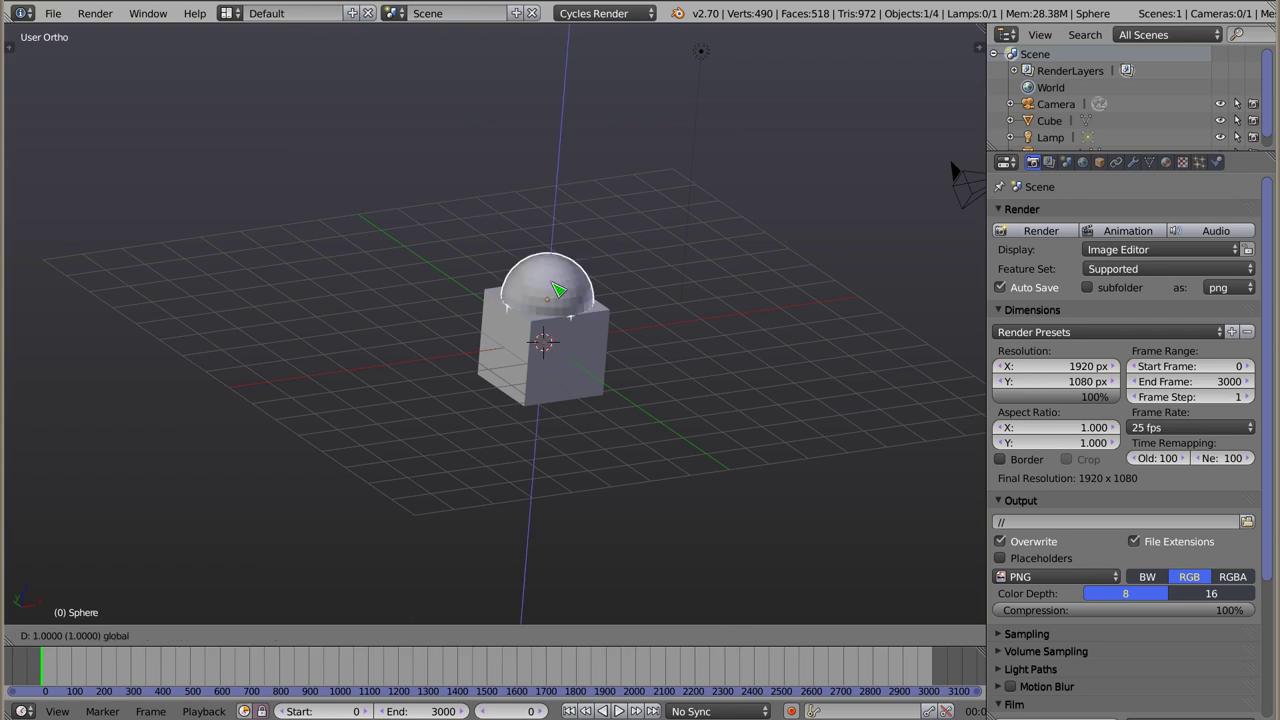
key(Return)
key(g)
key(x)
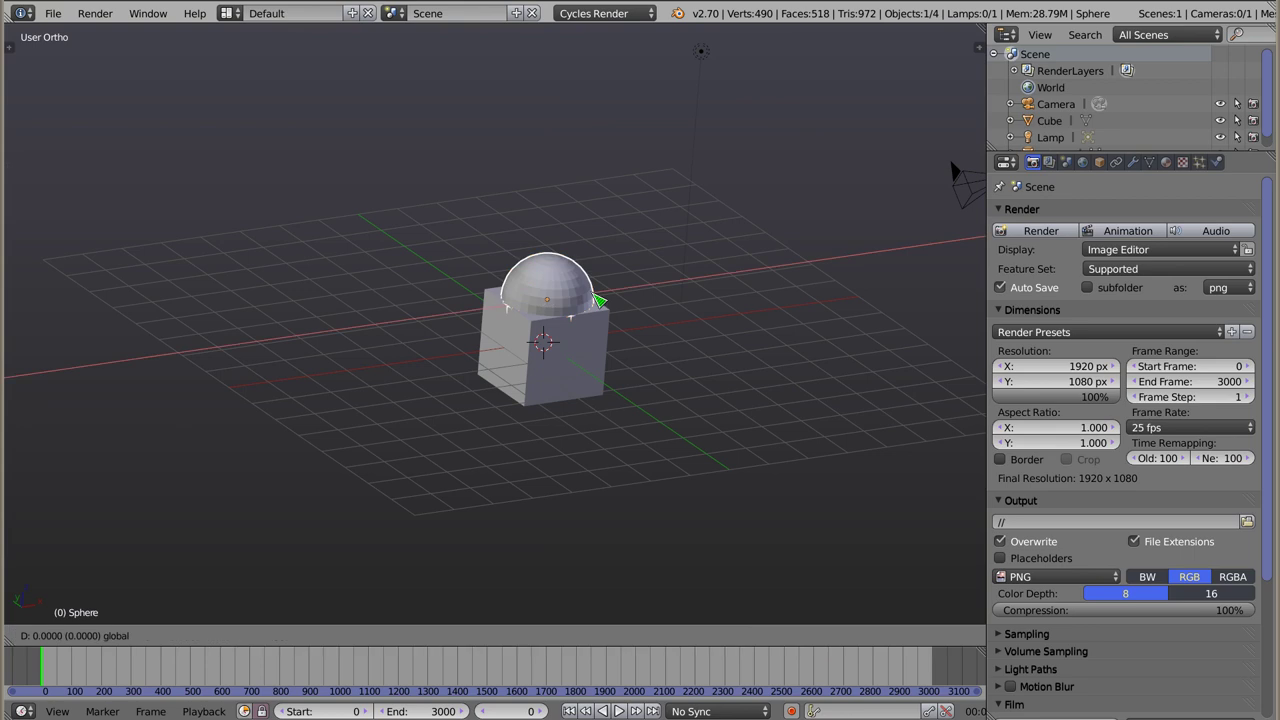
click(557, 305)
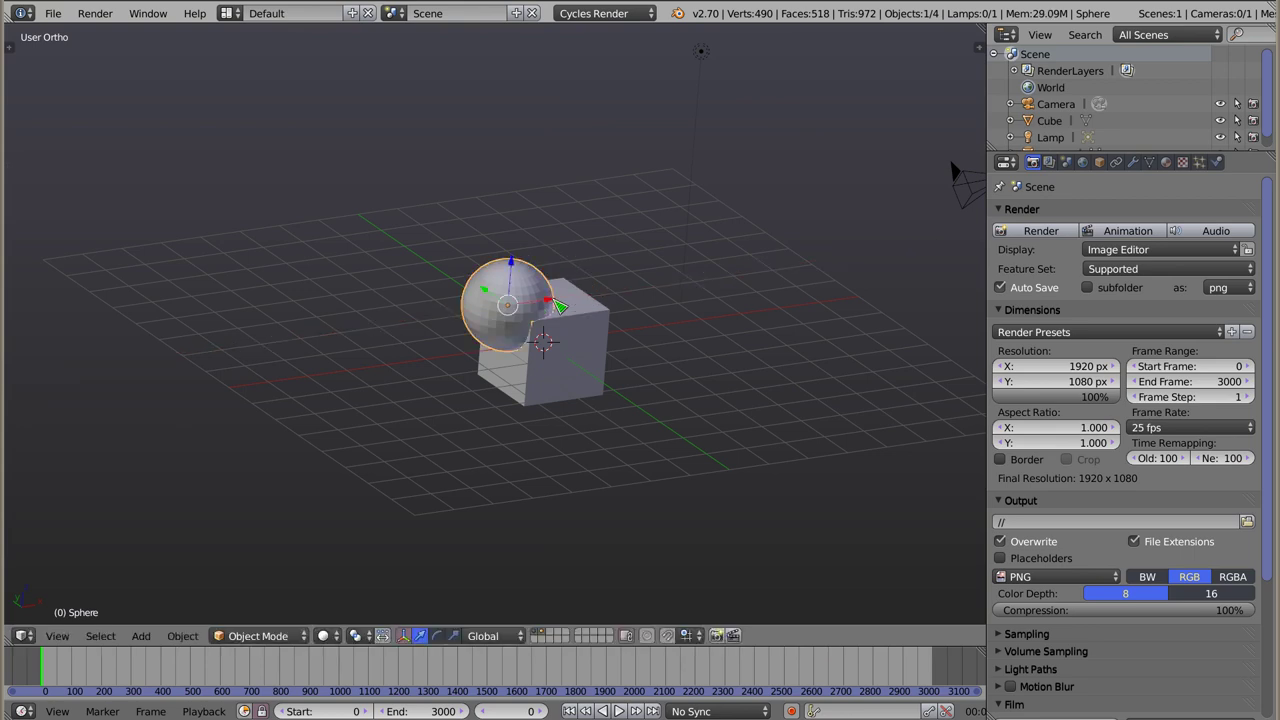
Switch to an orthographic front view, zoom out, and hide the sphere.
key(KP_1)
key(KP_5)
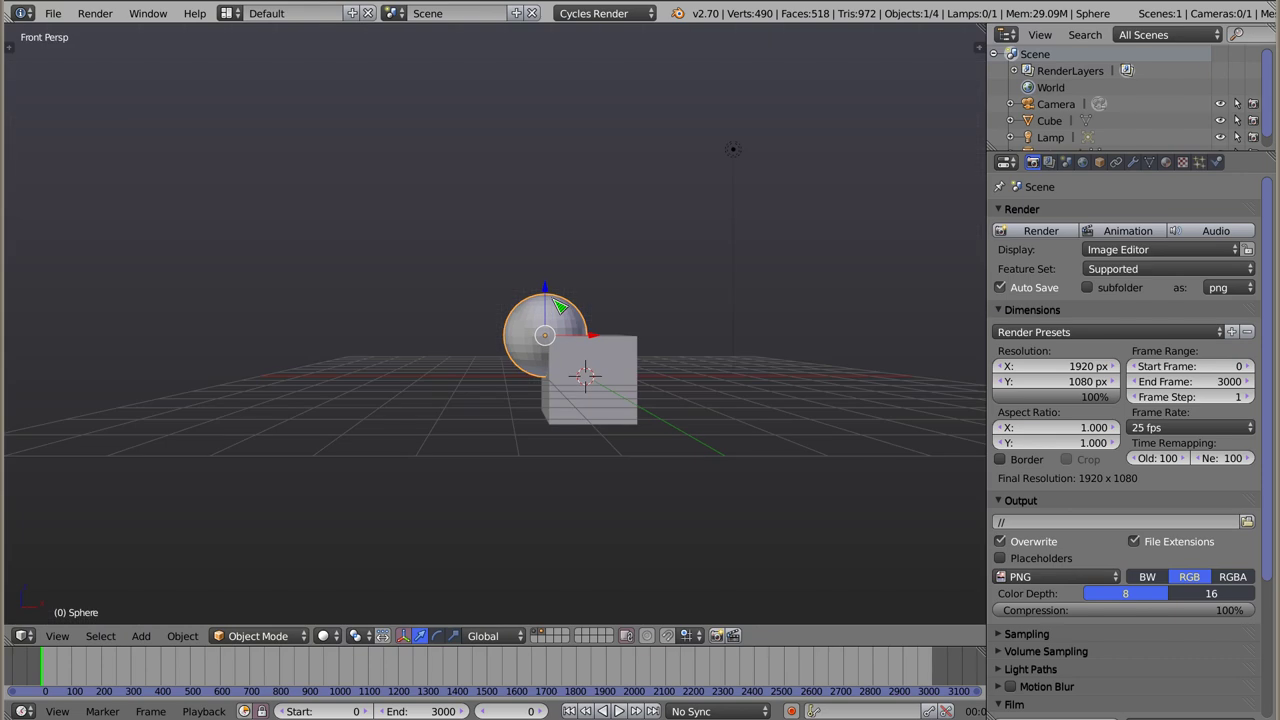
key(KP_5)
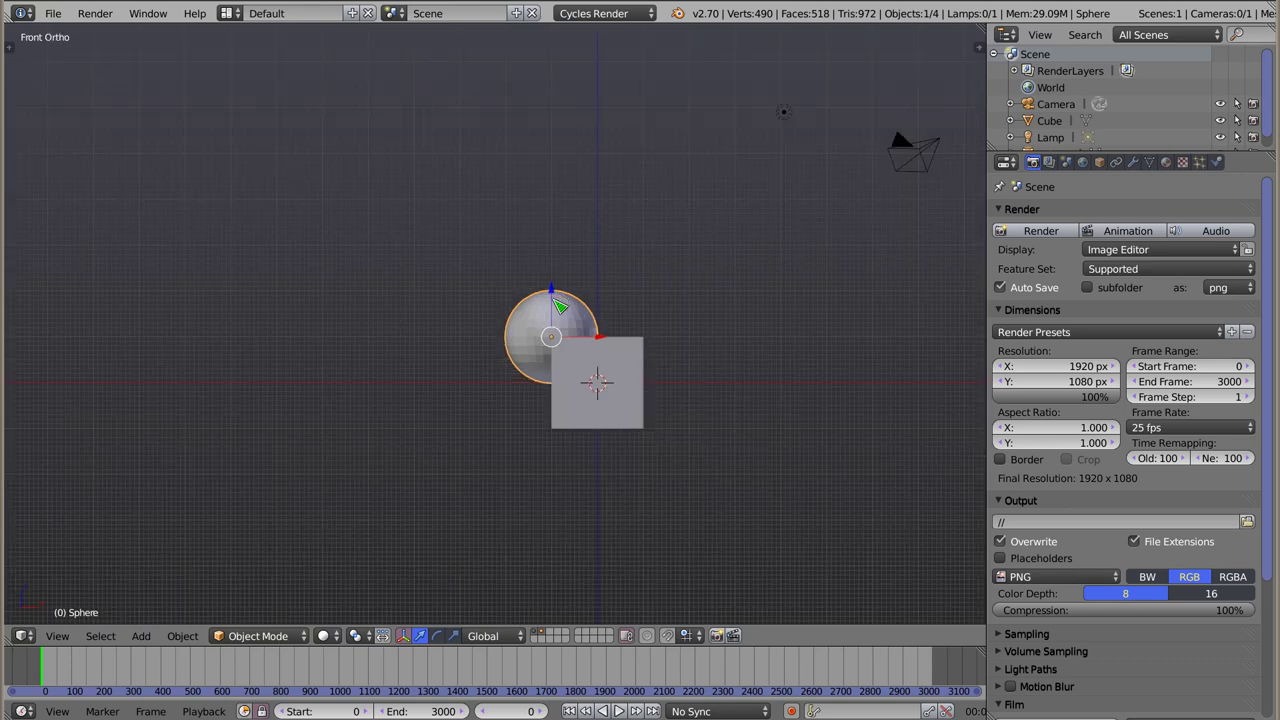
scroll(598, 375, down, 1)
scroll(608, 380, down, 1)
scroll(537, 346, down, 1)
scroll(537, 346, down, 2)
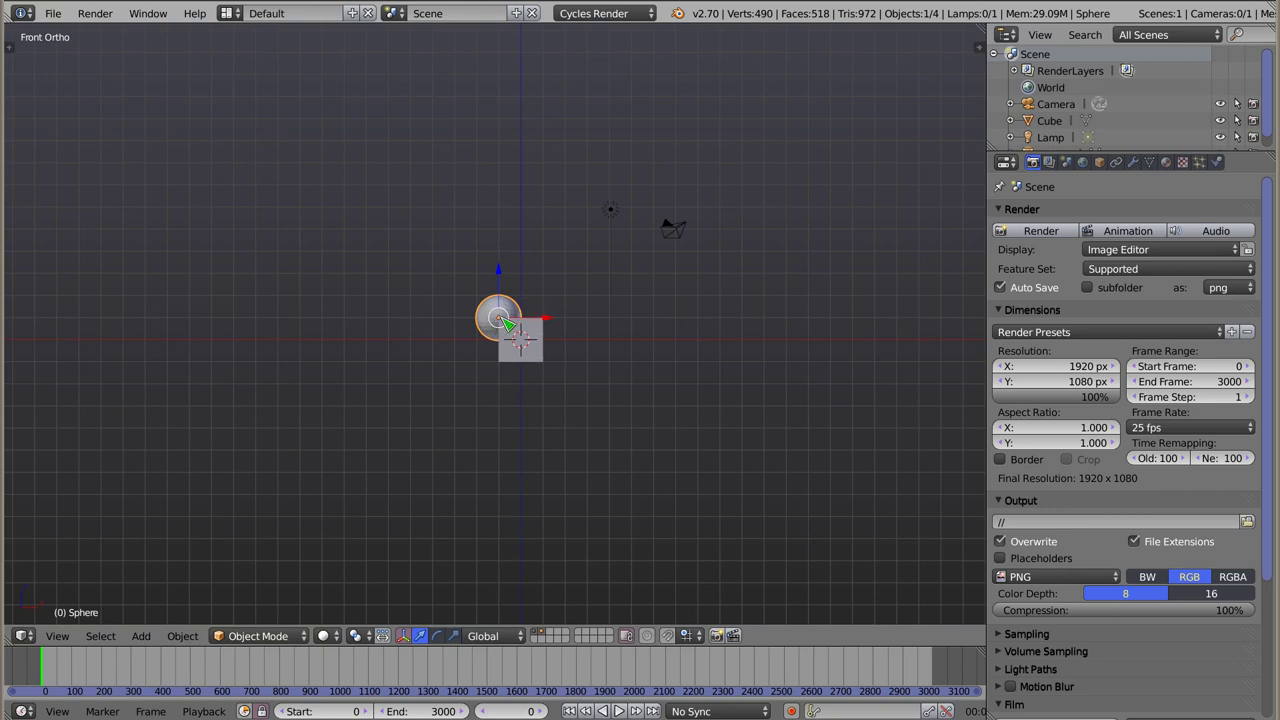
scroll(508, 328, up, 1)
scroll(528, 334, up, 1)
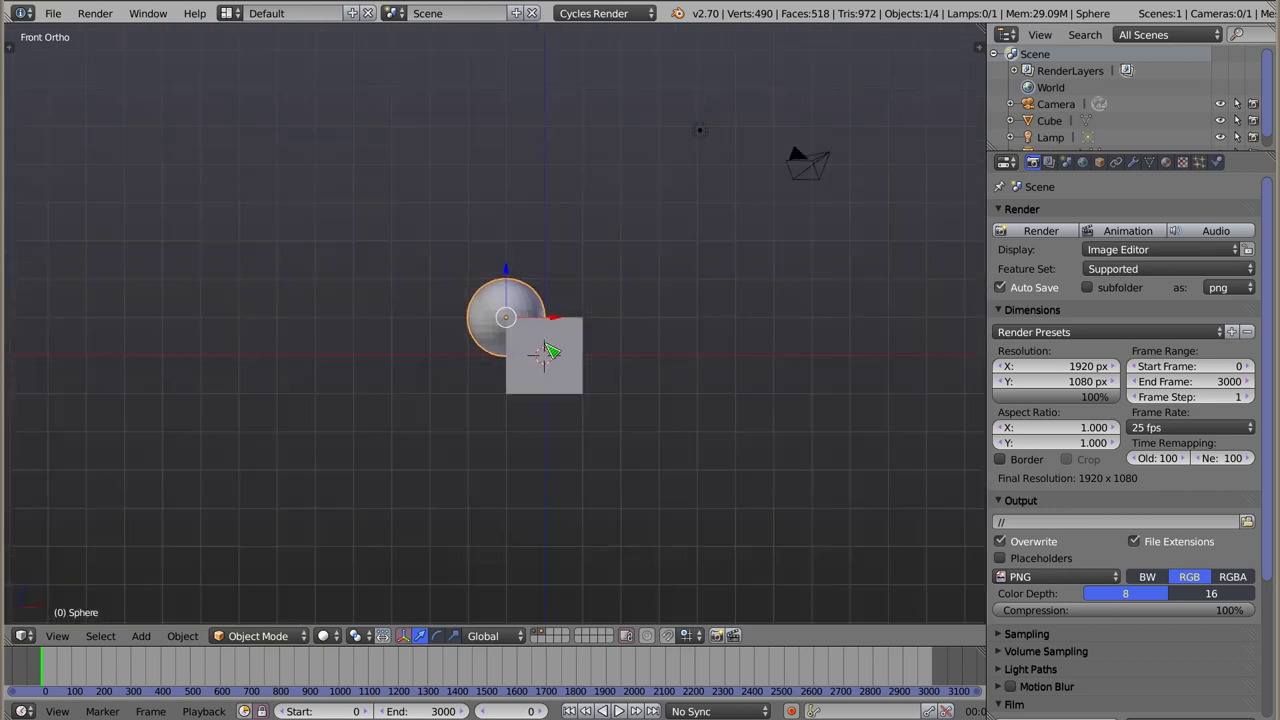
scroll(546, 347, down, 1)
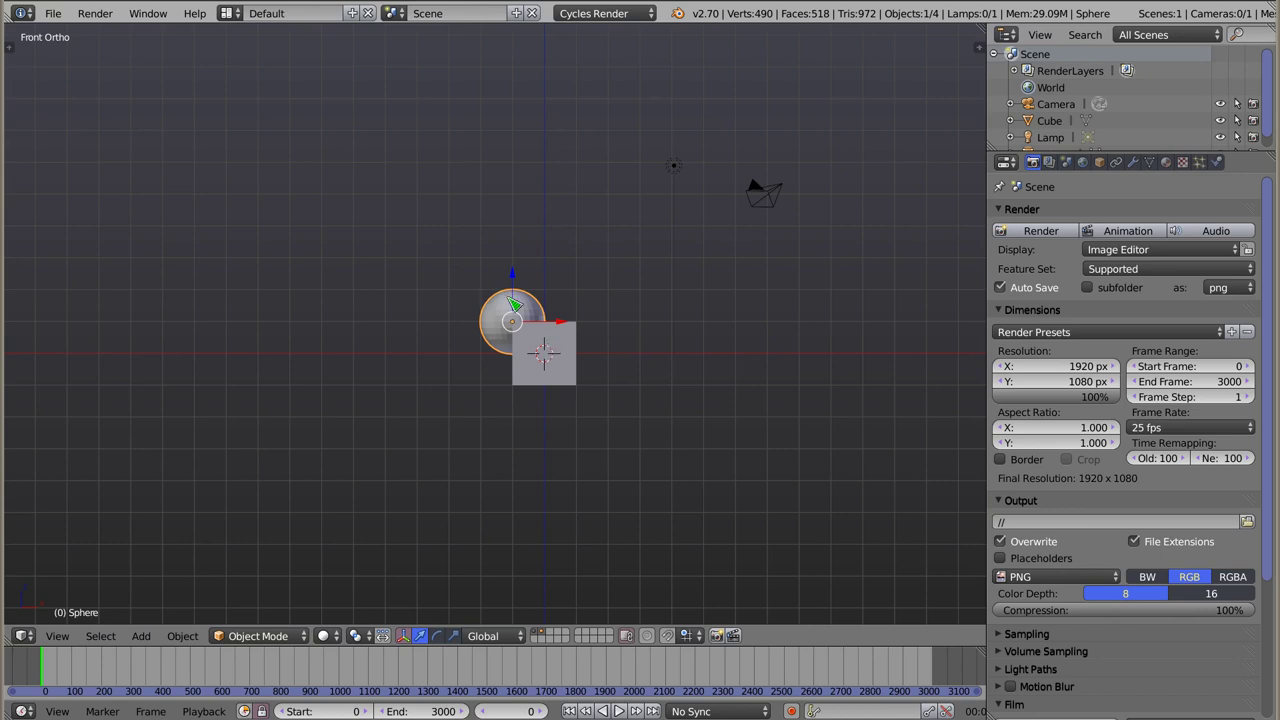
key(Delete)
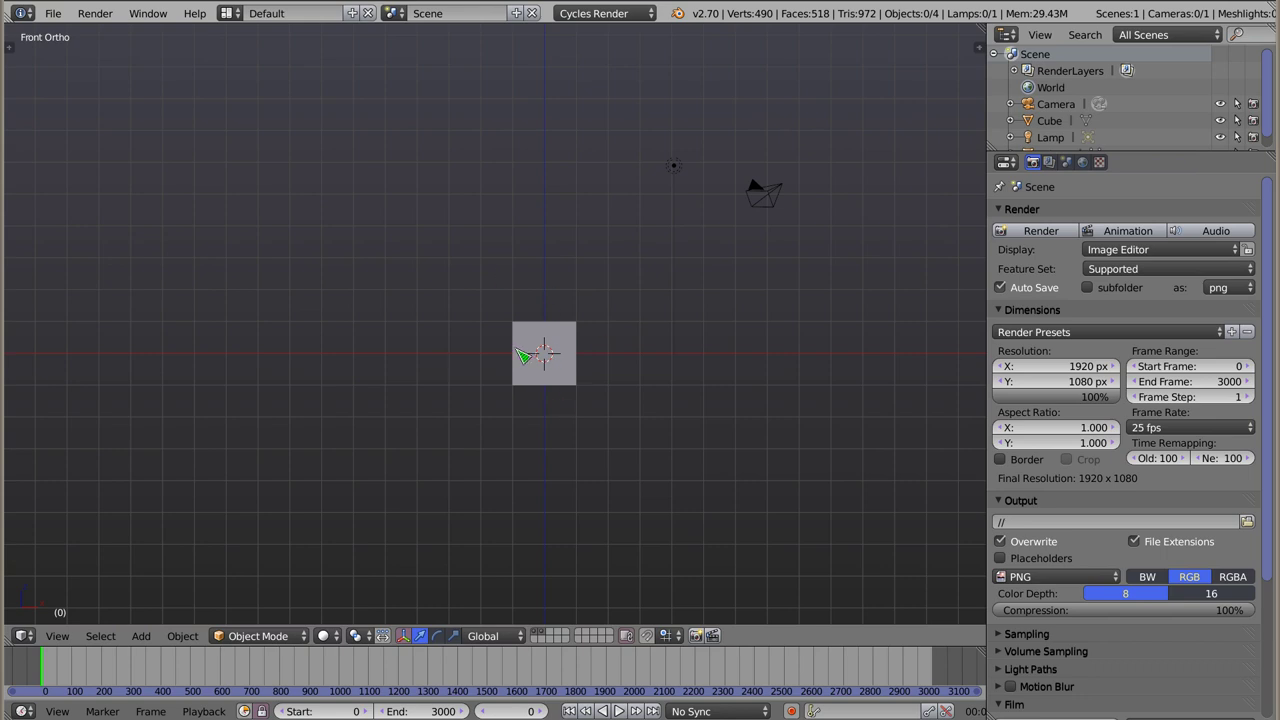
Select the cube and add a Boolean modifier with its operation set to Difference.
right_click(565, 378)
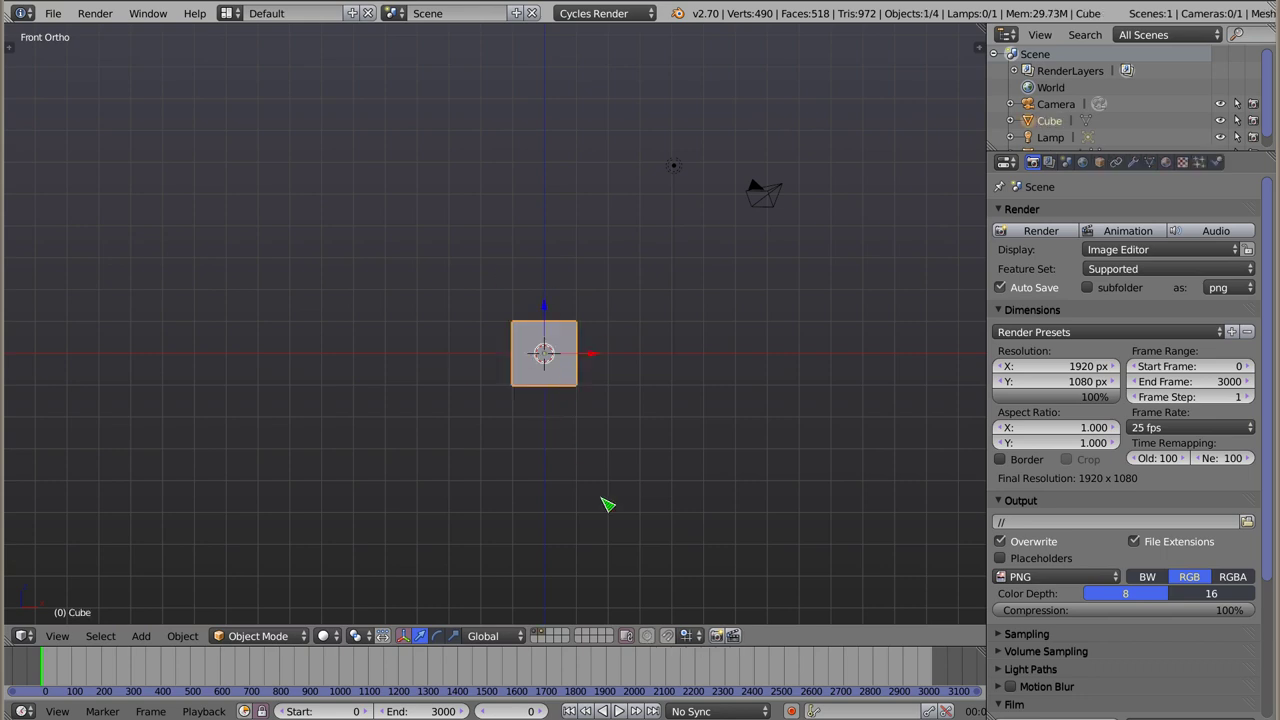
click(1134, 163)
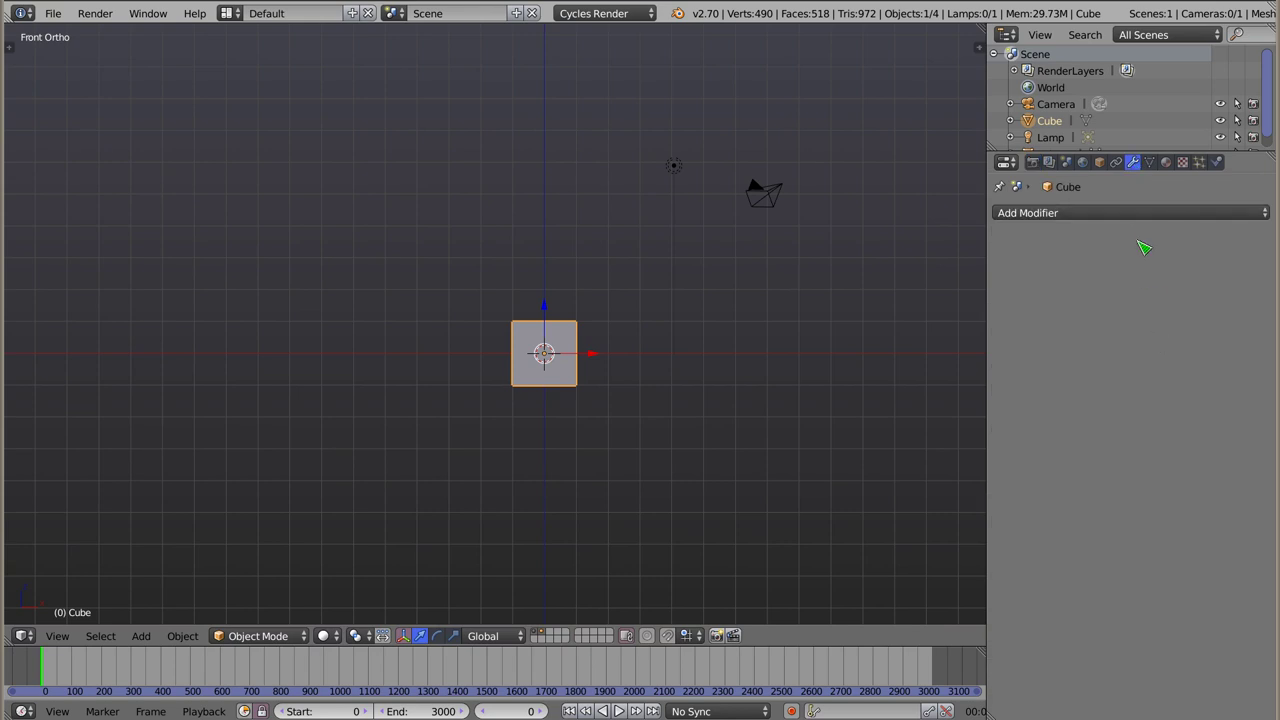
click(1140, 213)
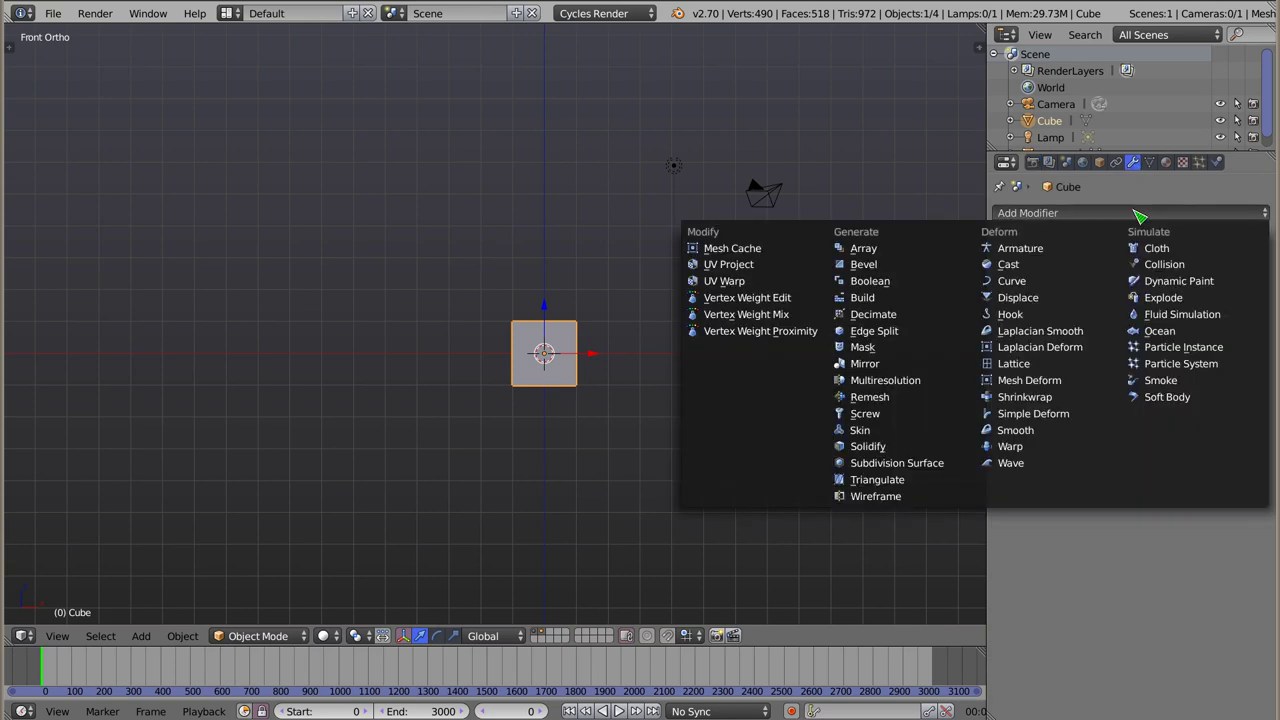
click(907, 290)
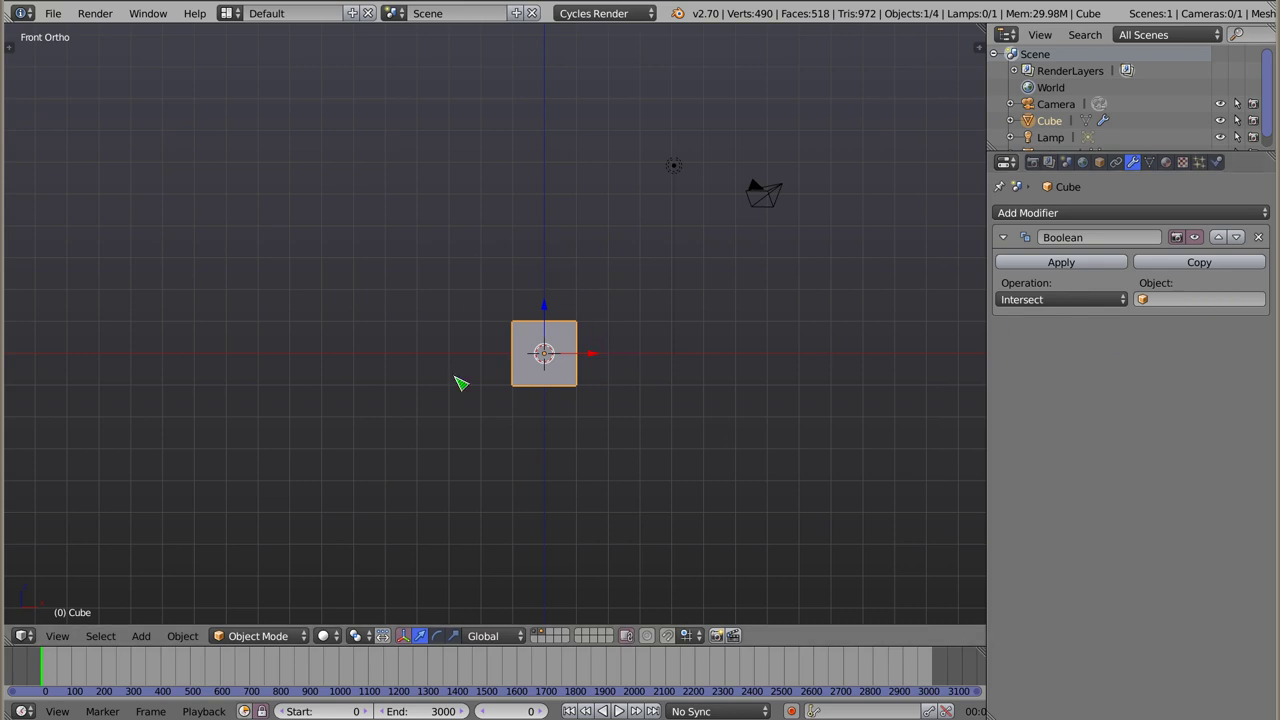
click(1077, 300)
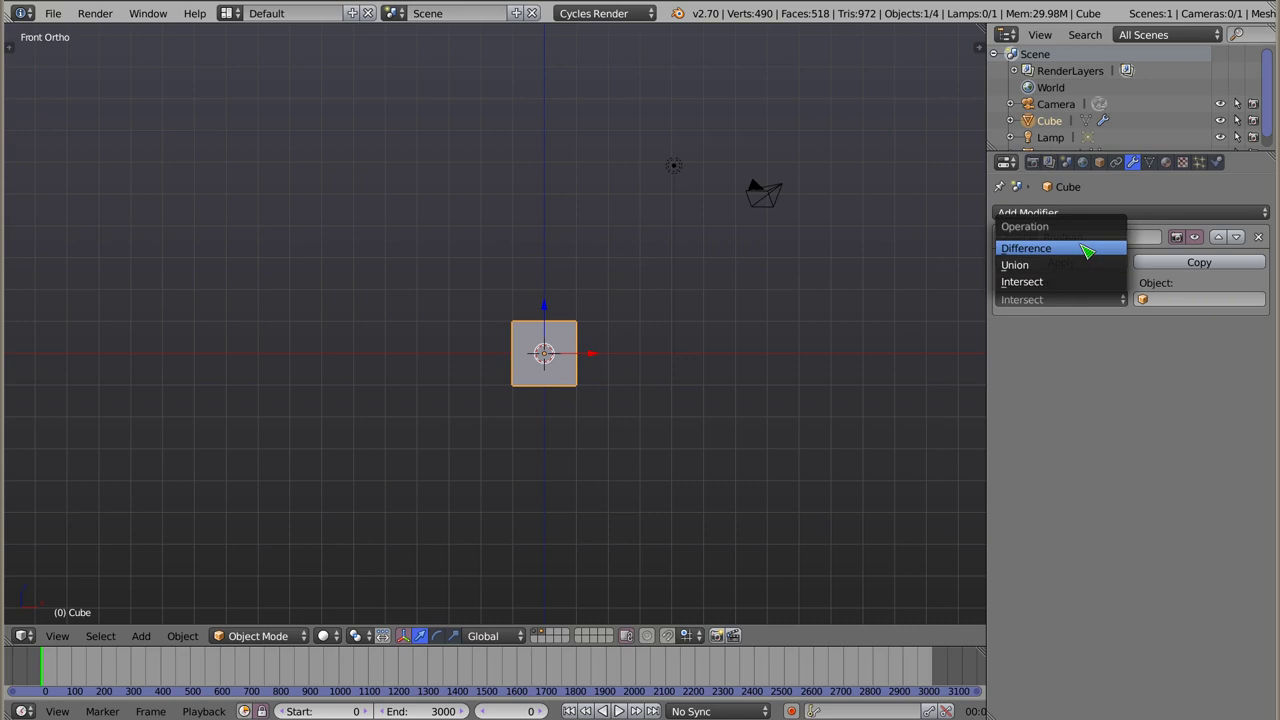
click(1093, 250)
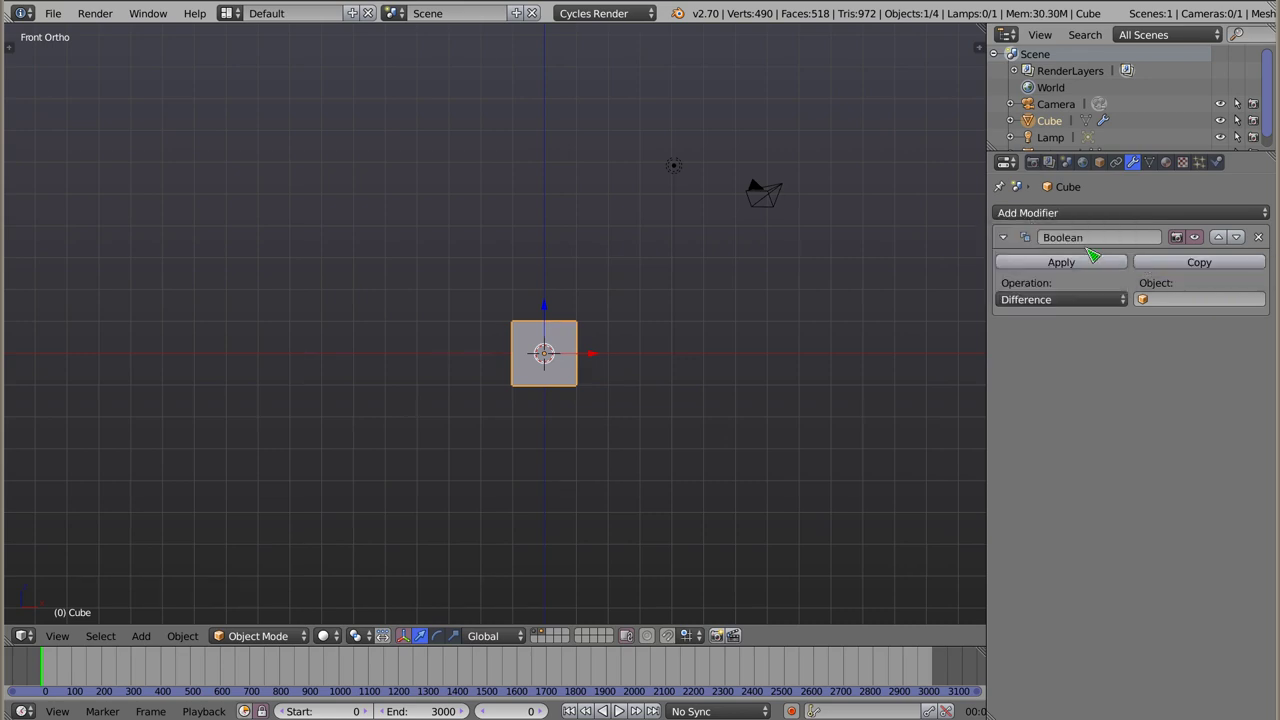
click(1149, 300)
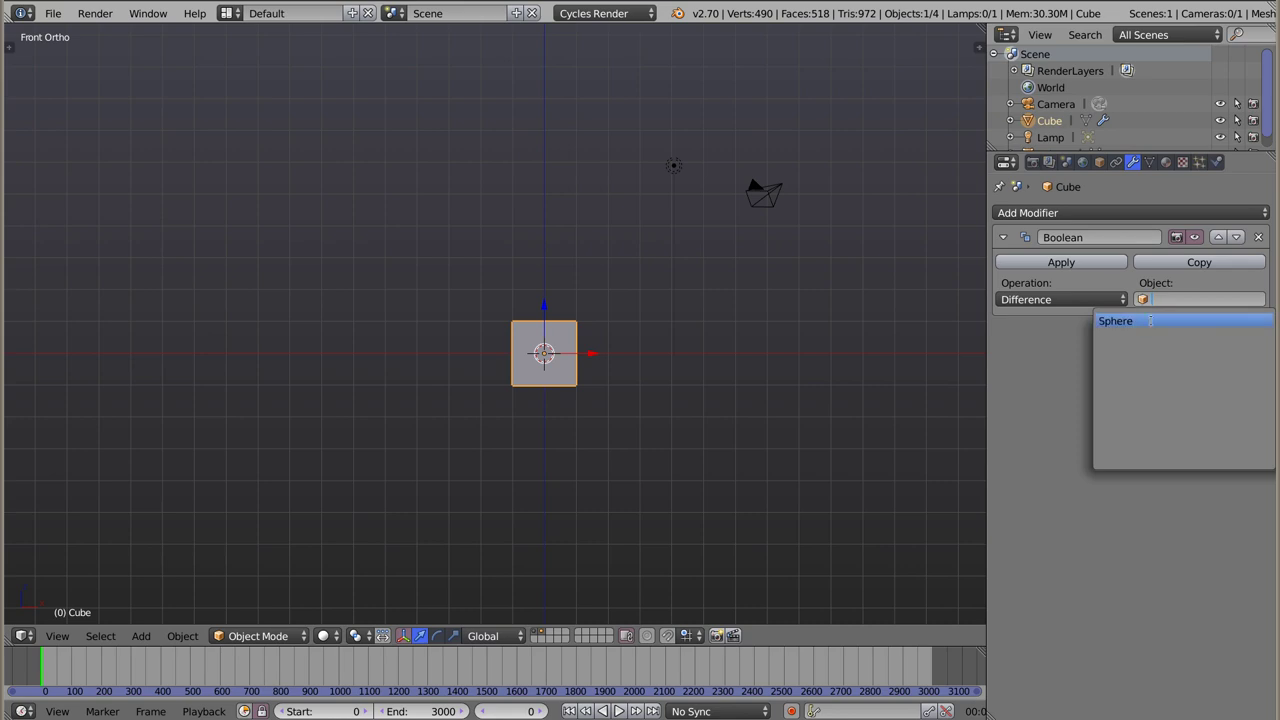
Set Sphere as the Boolean object, then unhide the sphere with Alt+H.
click(1158, 324)
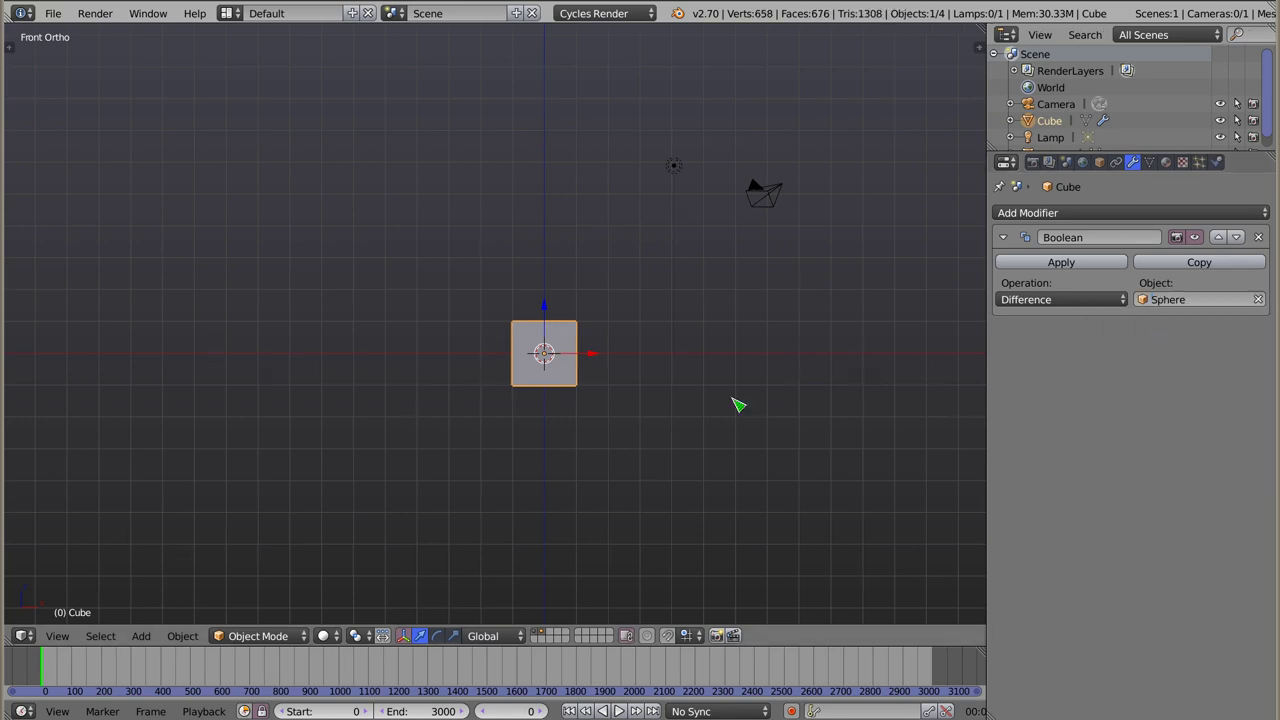
mouse_move(545, 363)
middle_down()
mouse_move(645, 424)
mouse_move(731, 429)
mouse_move(734, 417)
mouse_move(535, 366)
mouse_move(509, 373)
middle_up()
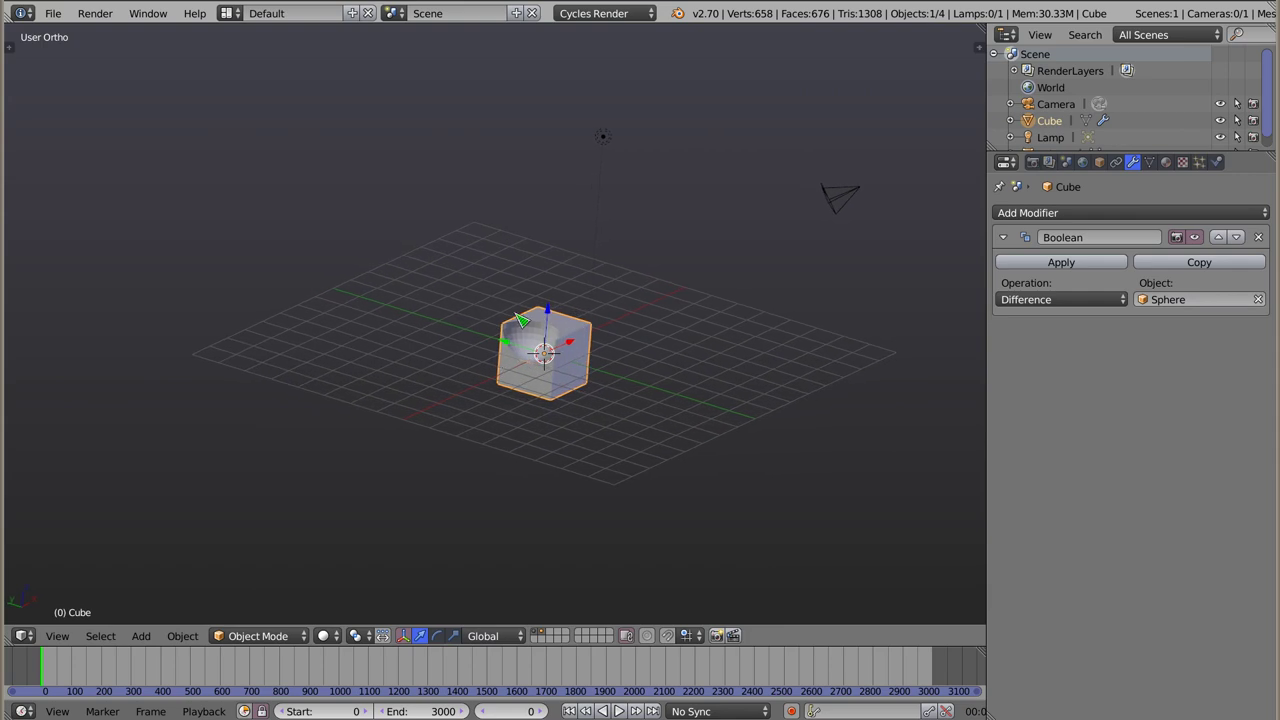
key(alt+h)
scroll(555, 330, up, 5)
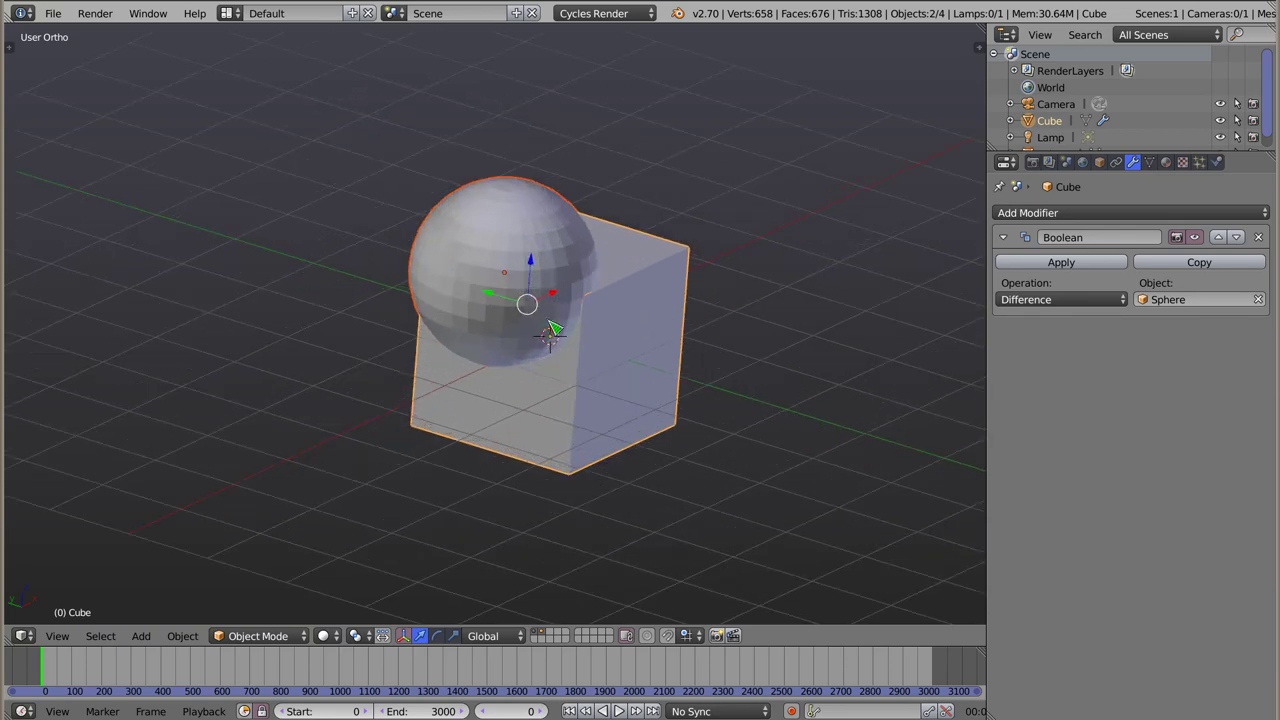
mouse_move(487, 290)
middle_down()
mouse_move(716, 449)
mouse_move(526, 289)
middle_up()
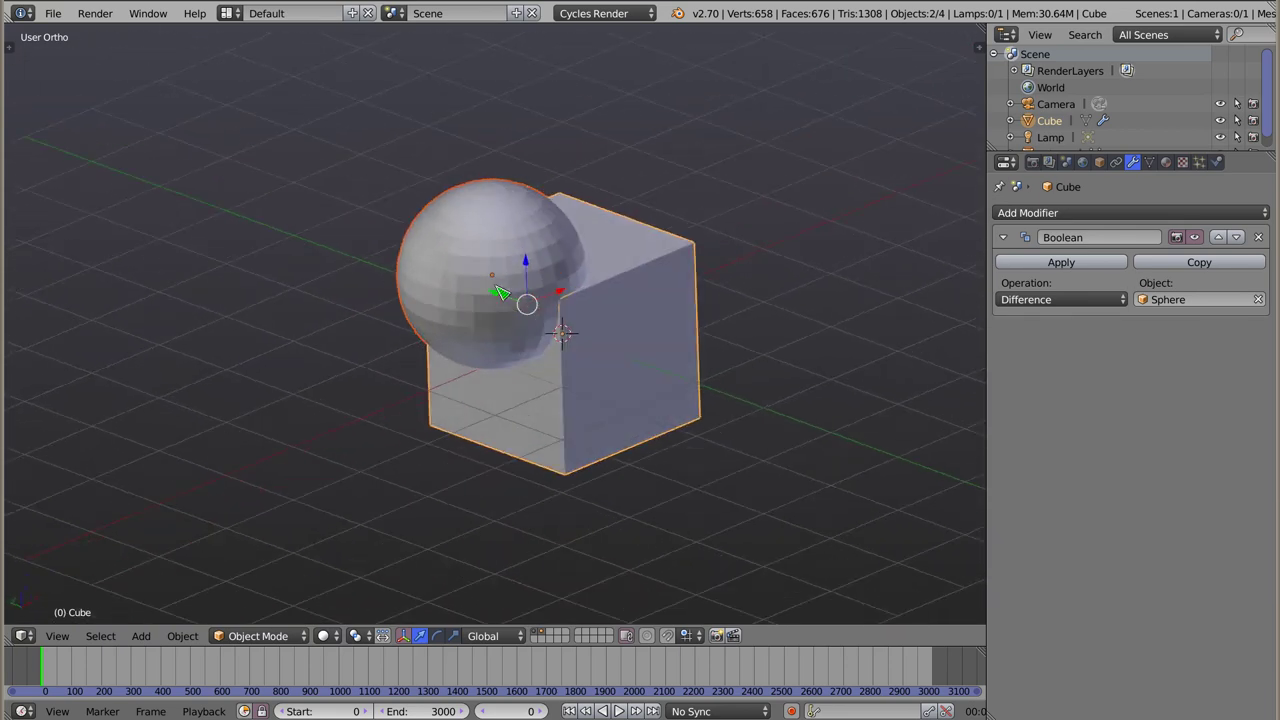
Select the sphere and hide it in the viewport.
right_click(497, 202)
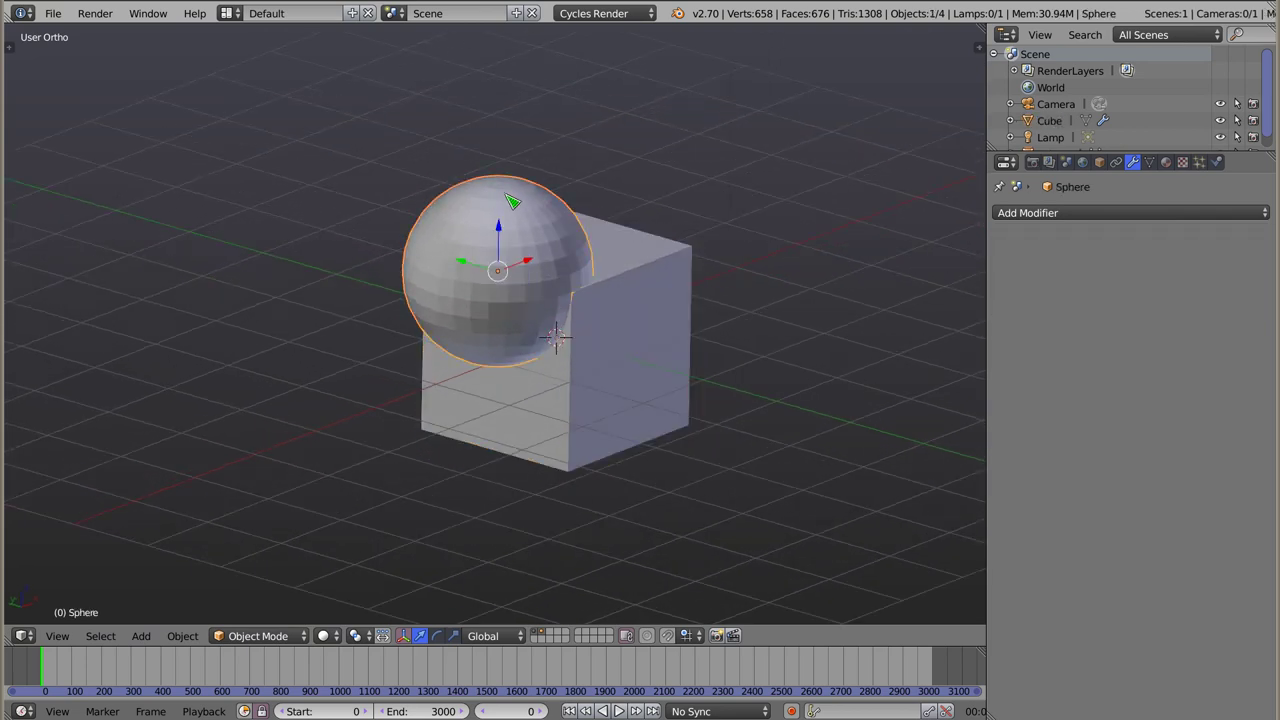
key(h)
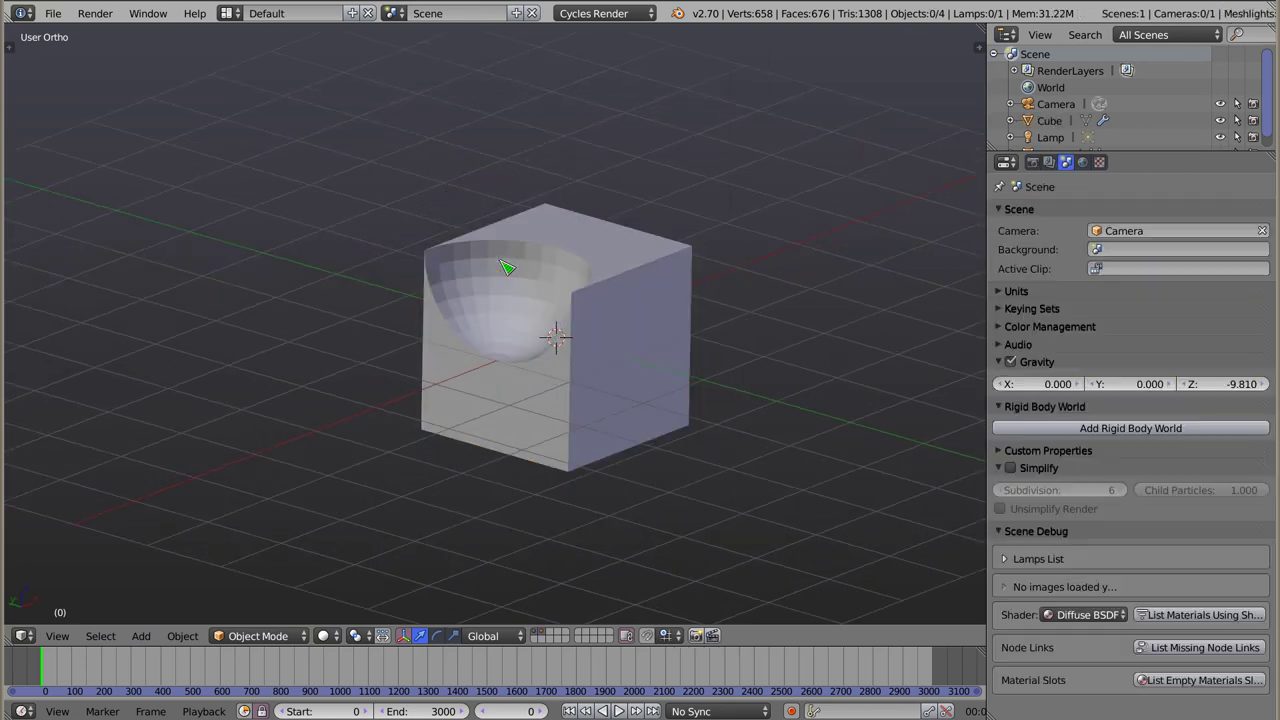
scroll(1228, 108, down, 1)
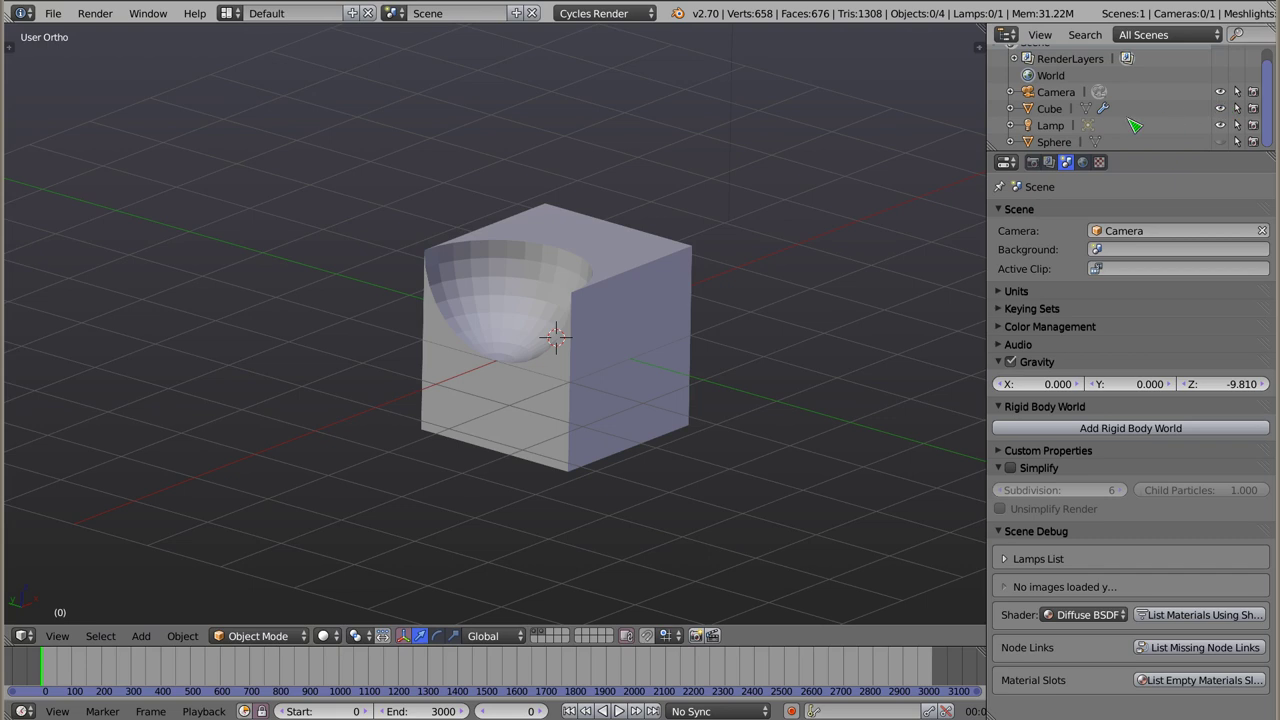
click(1222, 142)
click(1222, 142)
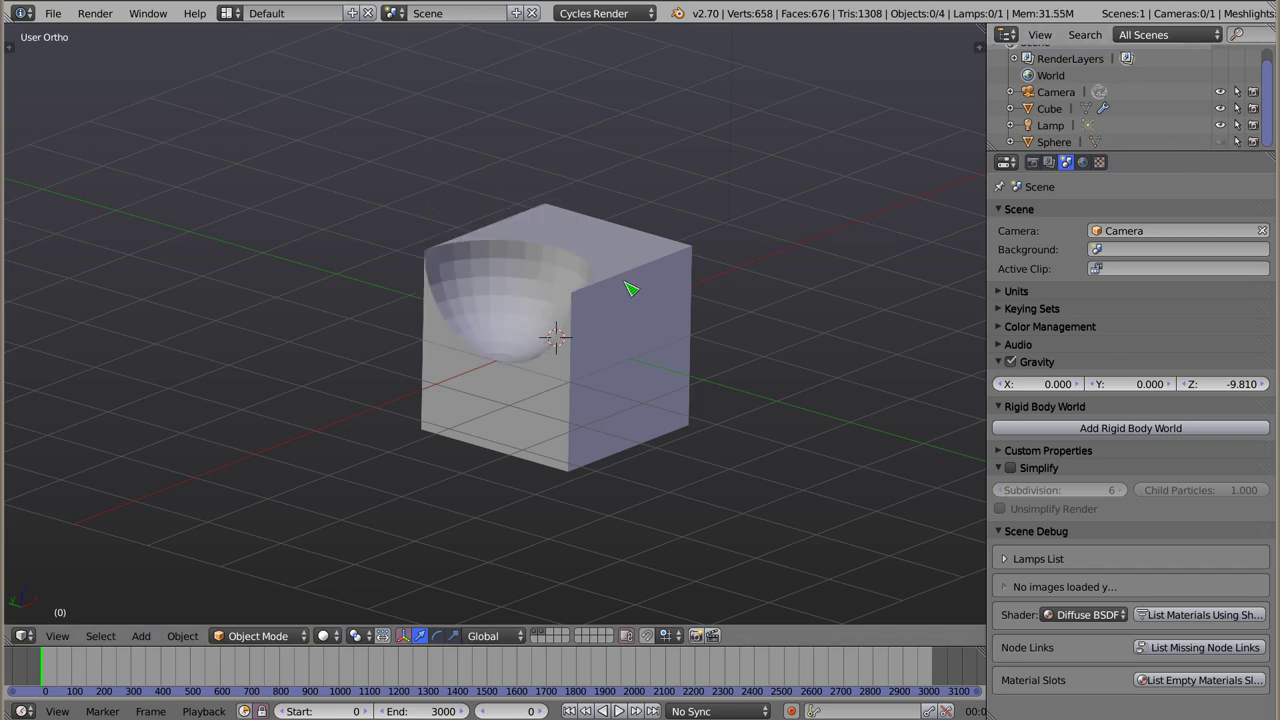
Disable the sphere's rendering in the Outliner and re-render to check the clean hollow.
key(F12)
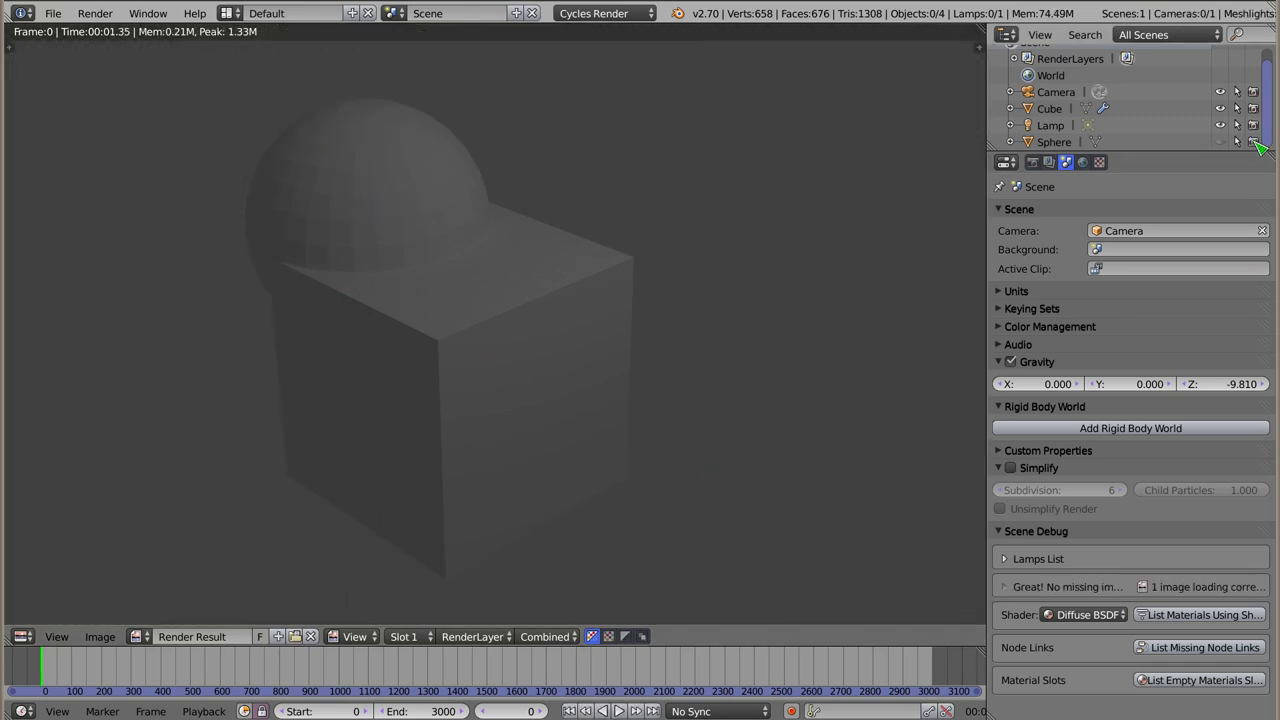
click(1254, 142)
key(F12)
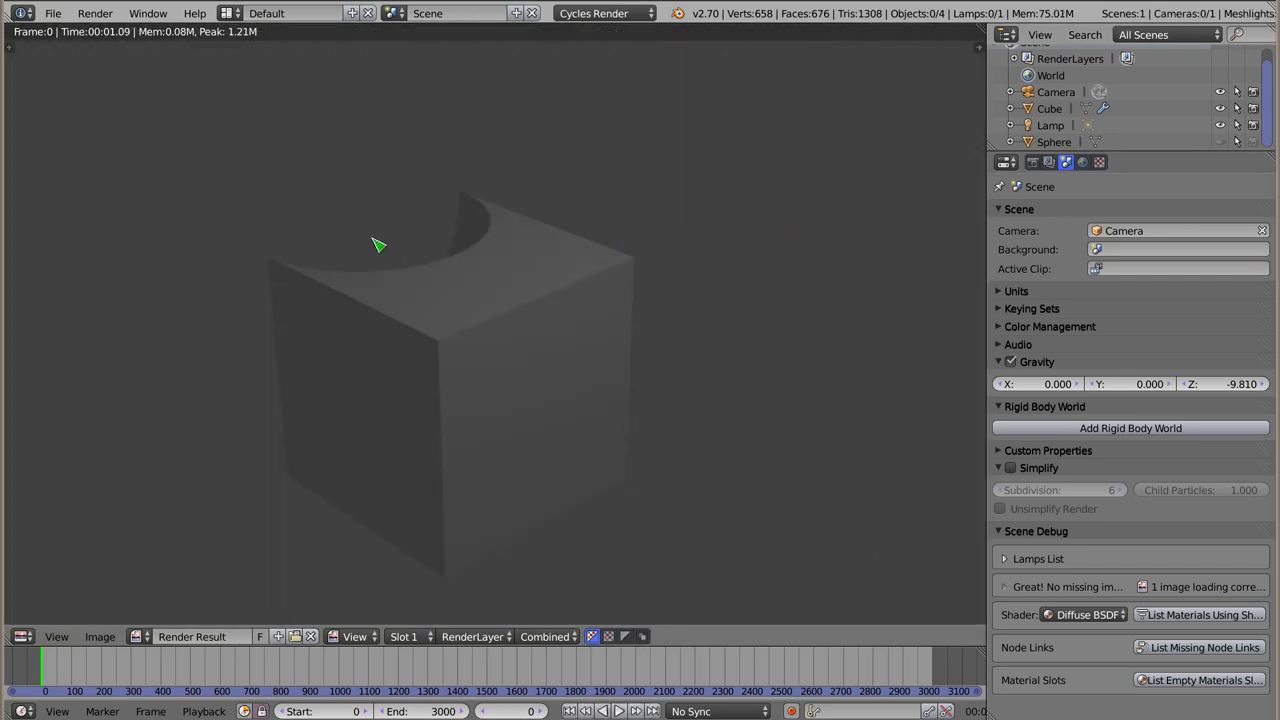
key(Escape)
mouse_move(551, 334)
middle_down()
mouse_move(509, 391)
mouse_move(543, 380)
mouse_move(670, 404)
mouse_move(689, 374)
middle_up()
Select the cube, switch to wireframe shading, and orbit to a near side view of the cut.
right_click(576, 317)
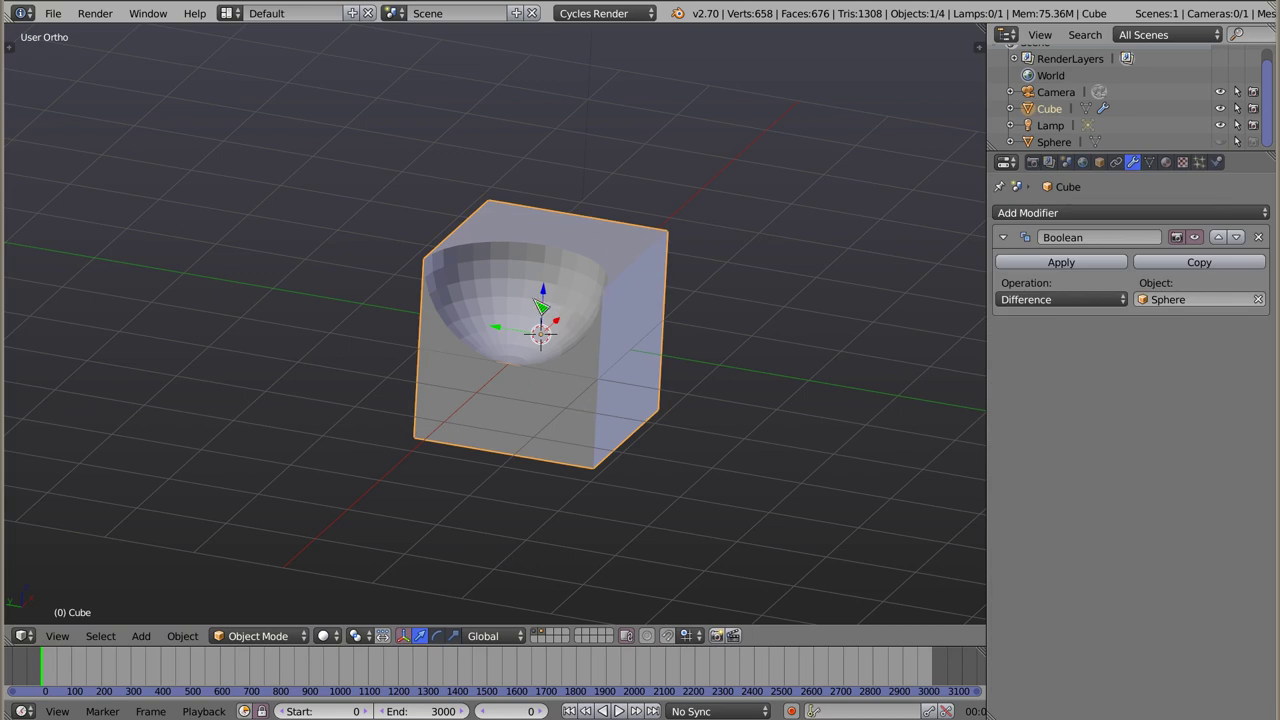
key(z)
mouse_move(553, 372)
middle_down()
mouse_move(514, 366)
mouse_move(491, 329)
mouse_move(500, 304)
mouse_move(651, 320)
mouse_move(677, 409)
mouse_move(663, 343)
mouse_move(563, 378)
mouse_move(486, 380)
middle_up()
middle_drag(382, 281, 354, 263)
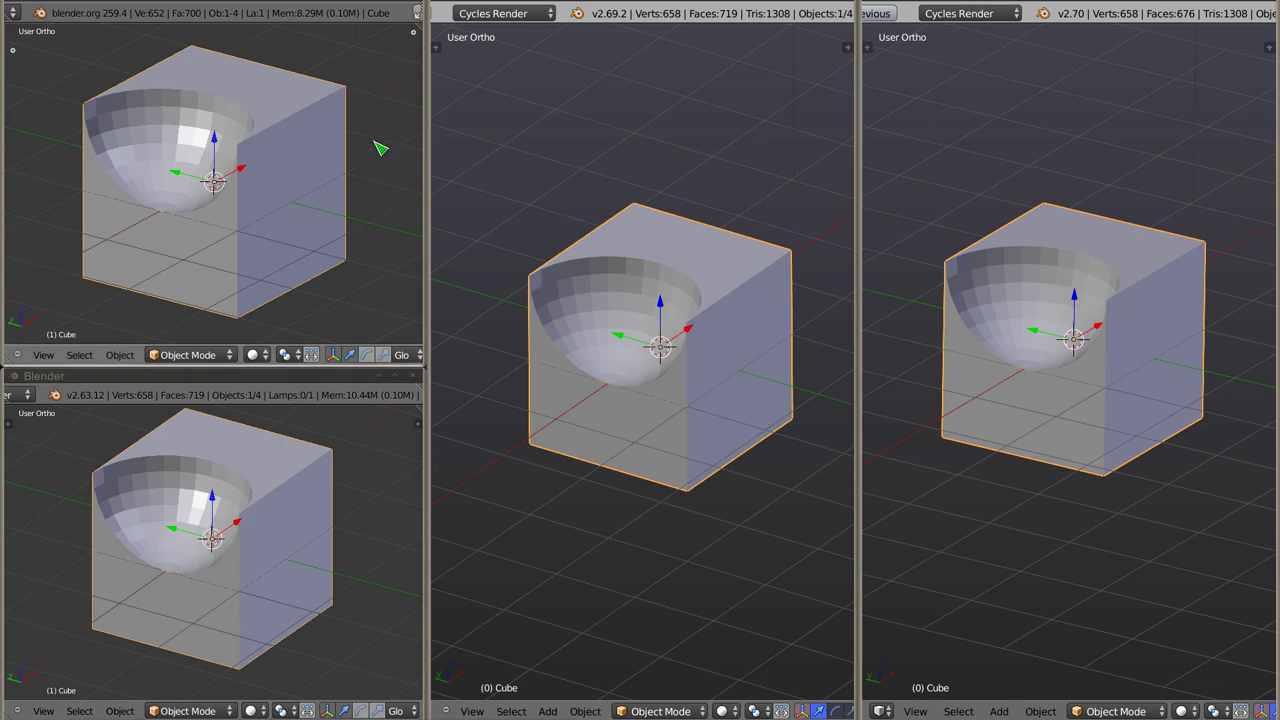
Show the version splash screens for the 2.5, 2.6, 2.69 and 2.70 windows, then close them.
click(44, 13)
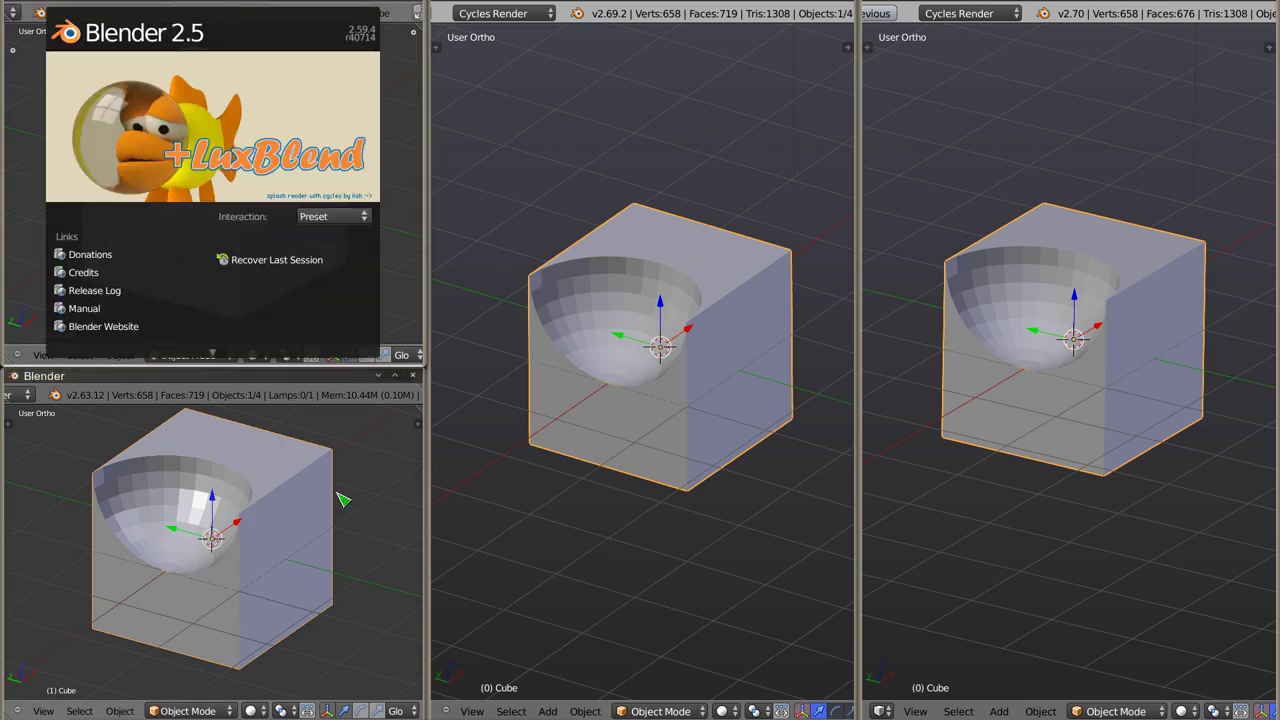
click(56, 396)
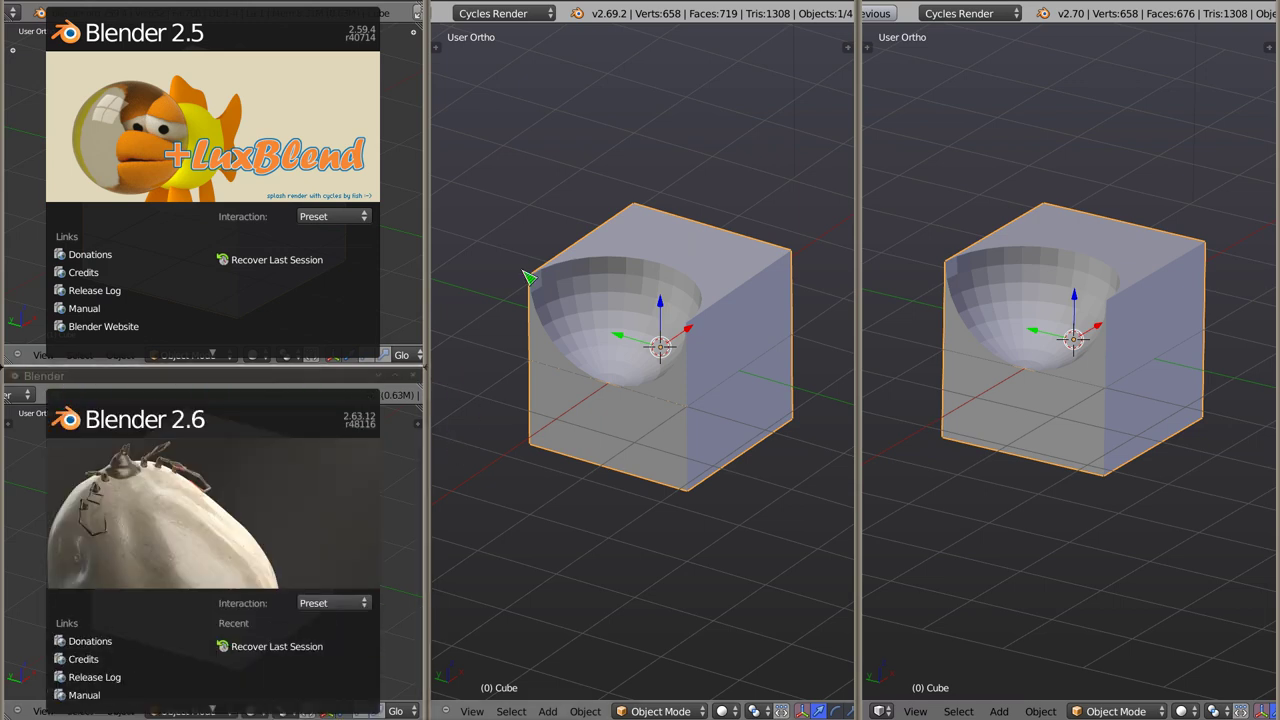
click(577, 14)
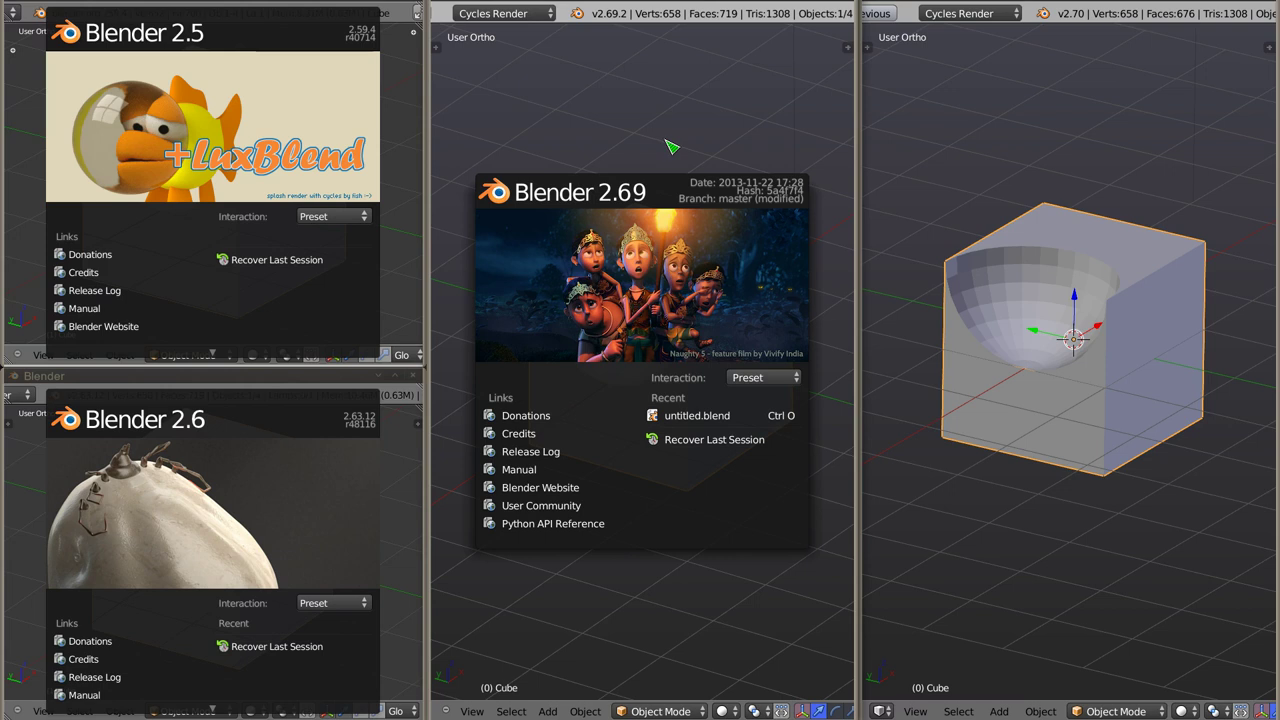
click(1046, 14)
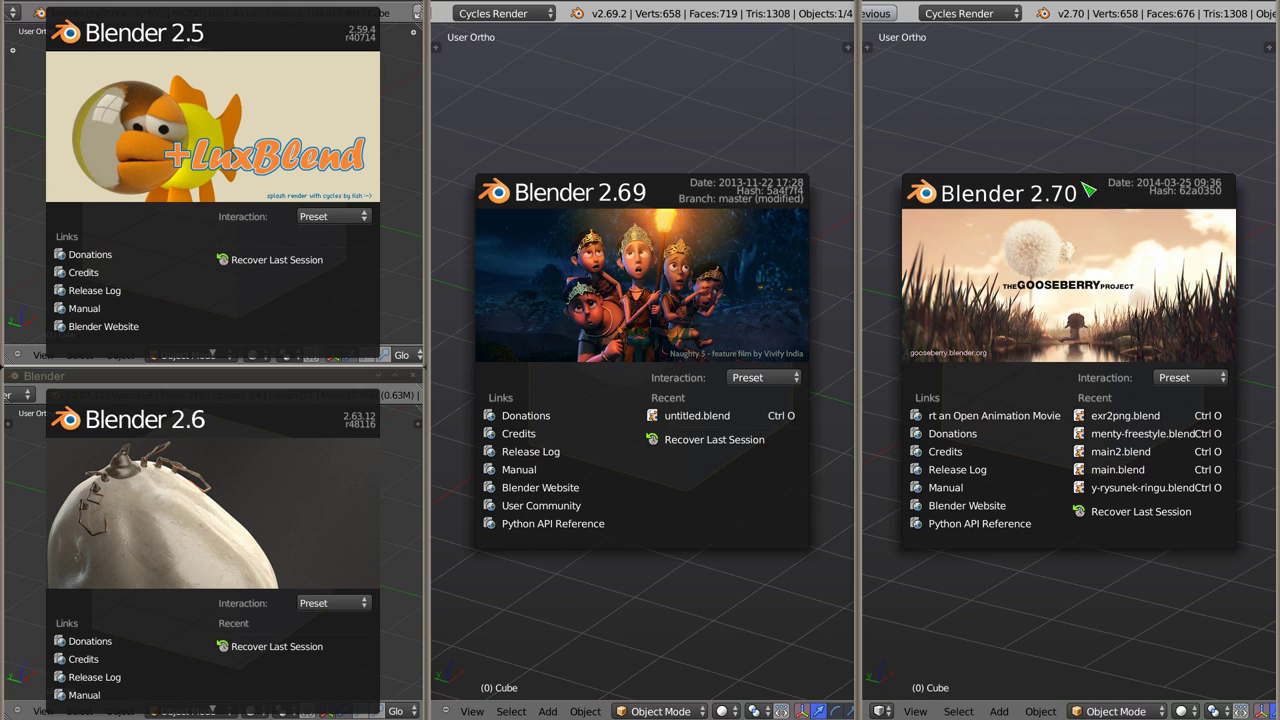
click(1067, 262)
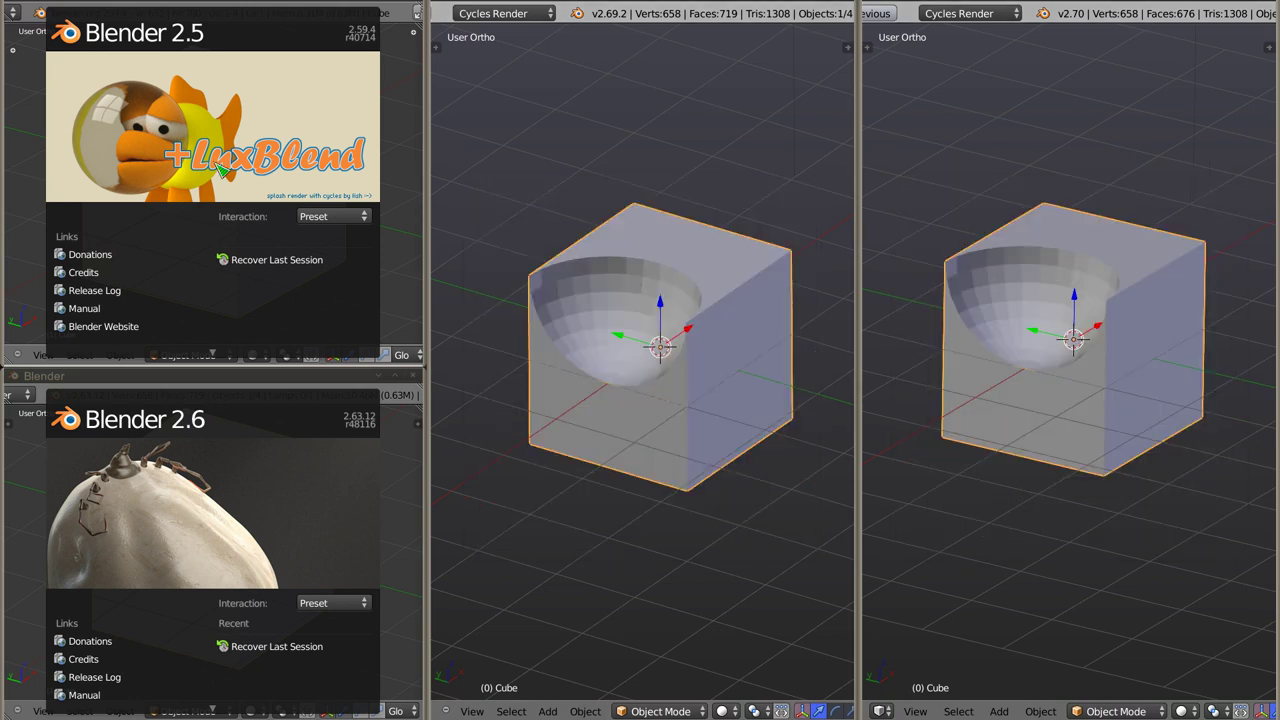
click(338, 570)
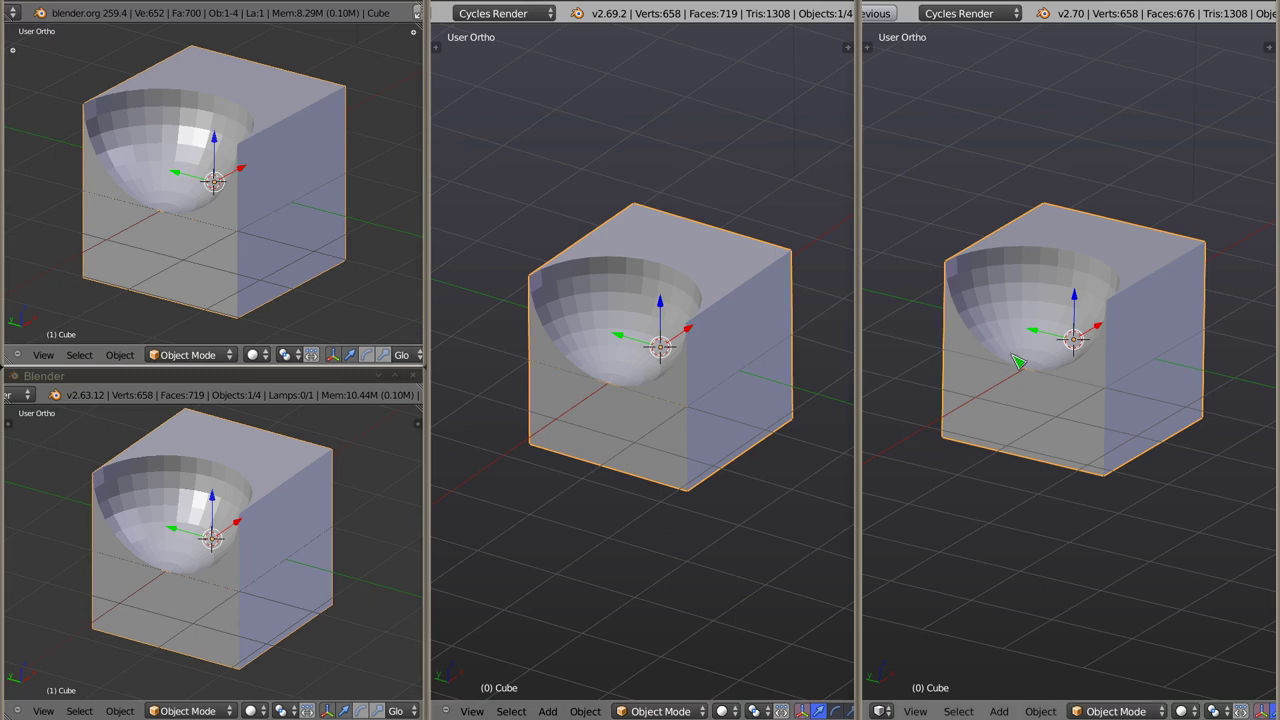
Switch each version's viewport to wireframe to compare the cuts, then maximize and widen the 2.70 window.
key(z)
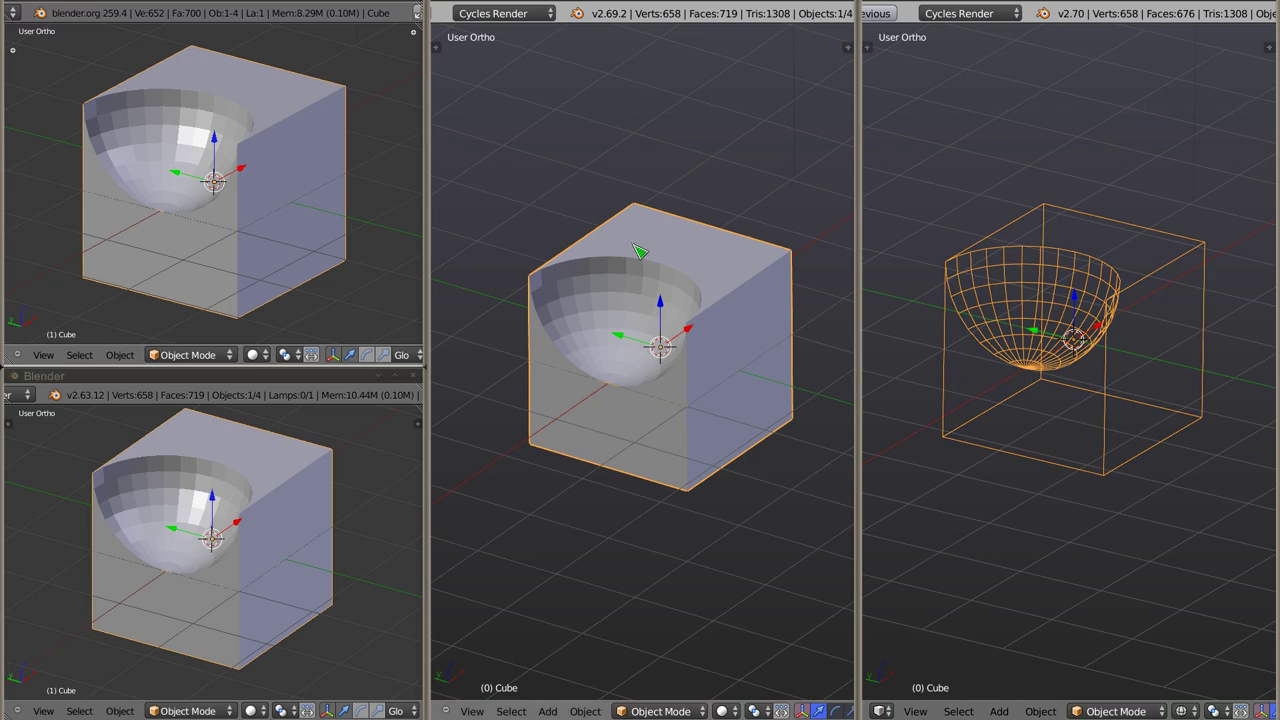
key(z)
mouse_move(640, 412)
middle_down()
mouse_move(627, 373)
mouse_move(260, 537)
mouse_move(210, 540)
mouse_move(213, 528)
middle_up()
key(z)
key(z)
mouse_move(215, 190)
middle_down()
mouse_move(247, 181)
mouse_move(228, 197)
middle_up()
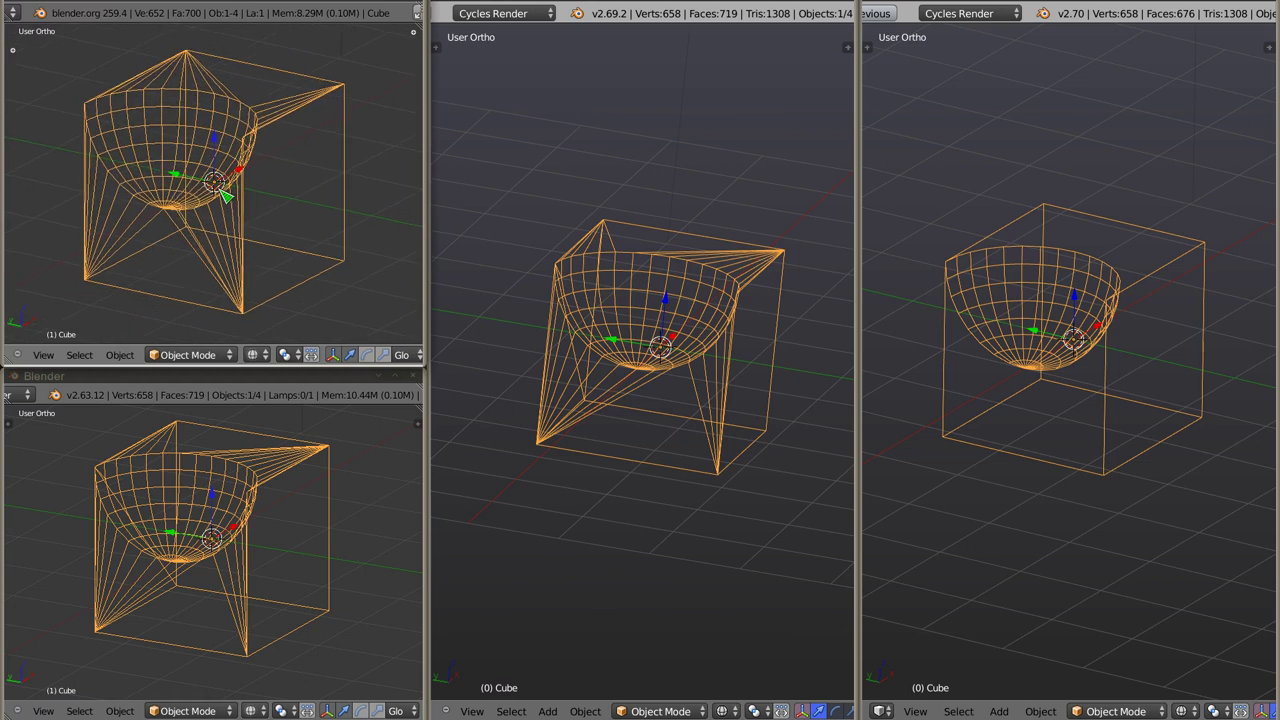
middle_drag(560, 320, 626, 285)
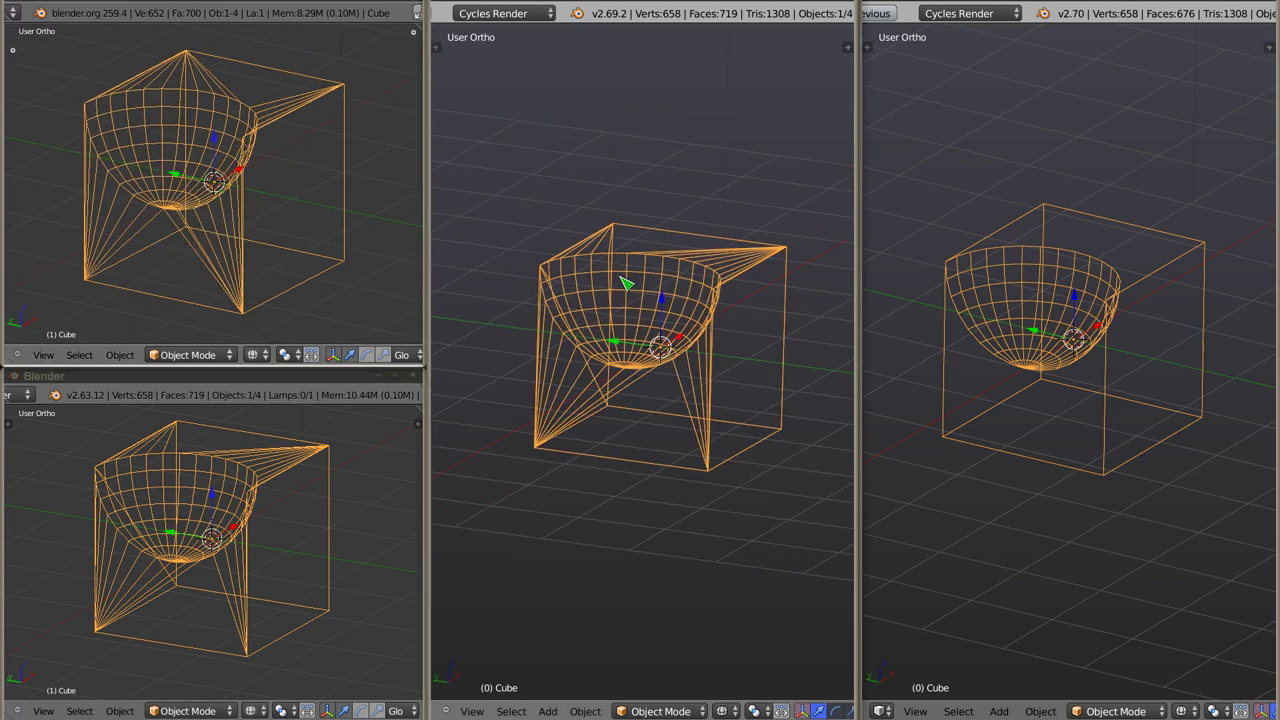
key(ctrl+Up)
key(ctrl+Up)
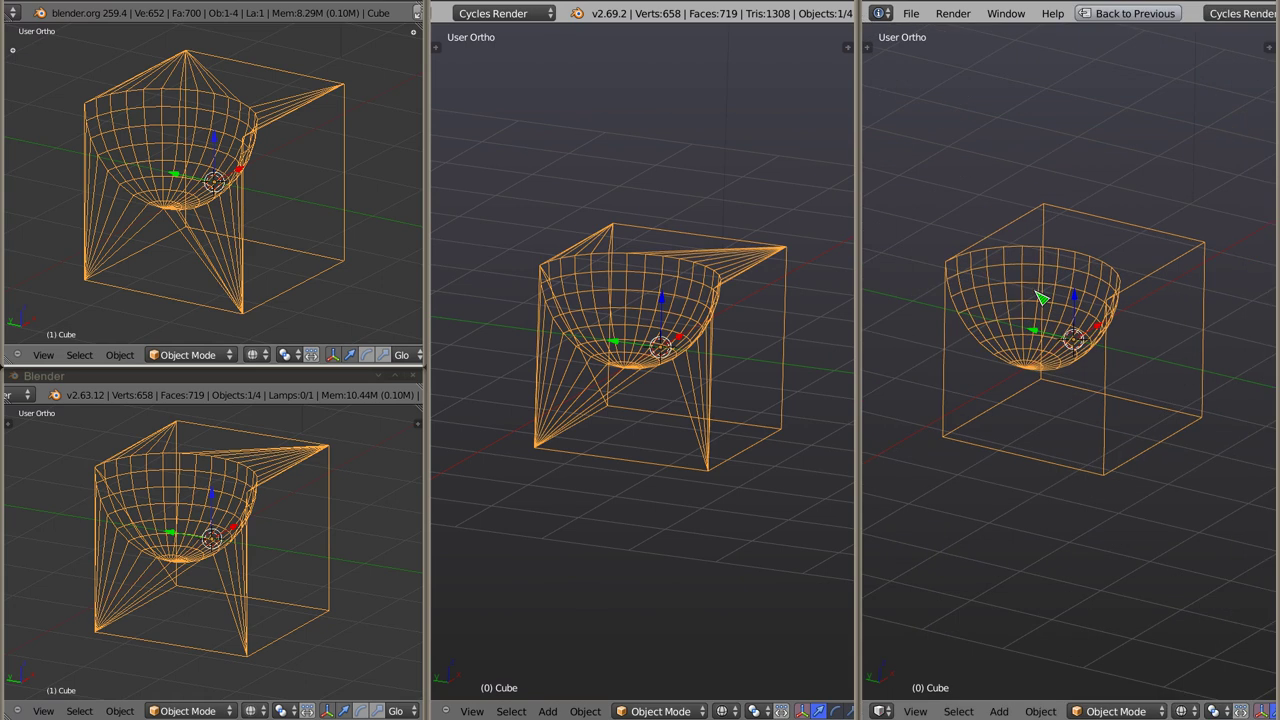
drag(860, 329, 33, 311)
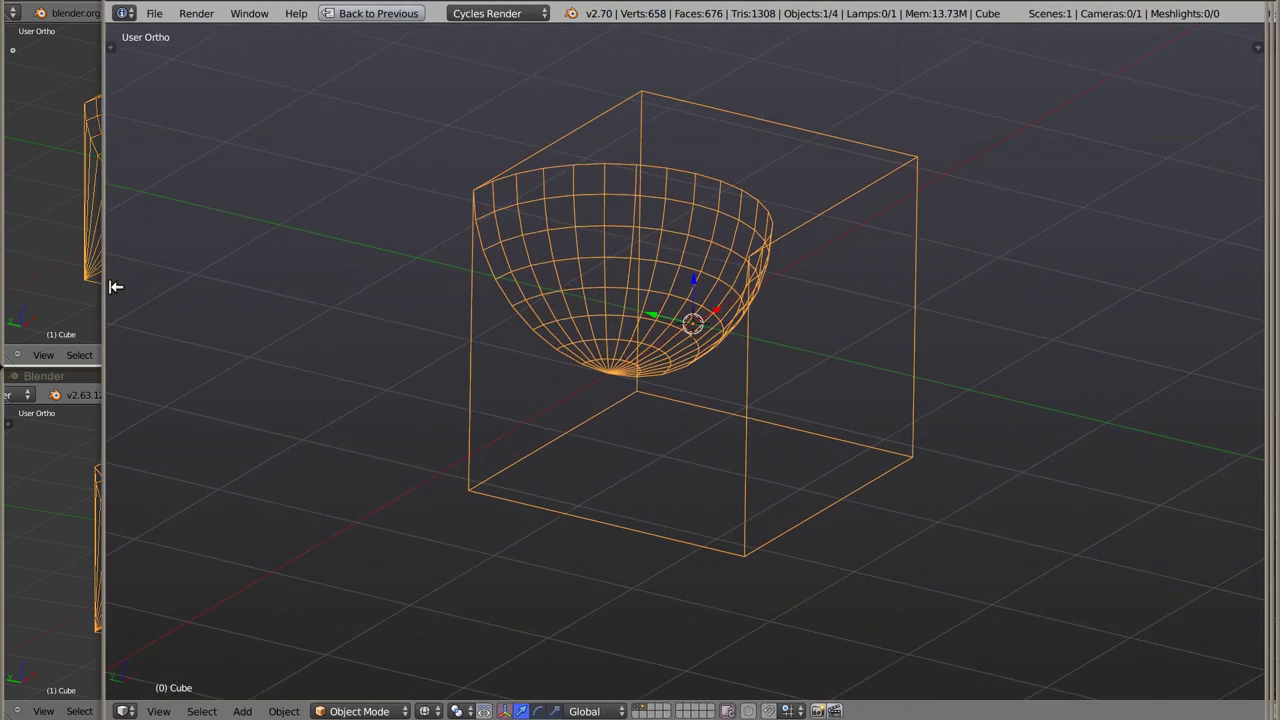
Orbit around the cube and switch back to solid shading.
mouse_move(706, 325)
middle_down()
mouse_move(594, 437)
mouse_move(437, 380)
mouse_move(763, 380)
mouse_move(727, 375)
middle_up()
scroll(727, 375, down, 3)
mouse_move(611, 366)
middle_down()
mouse_move(646, 394)
mouse_move(757, 334)
middle_up()
key(z)
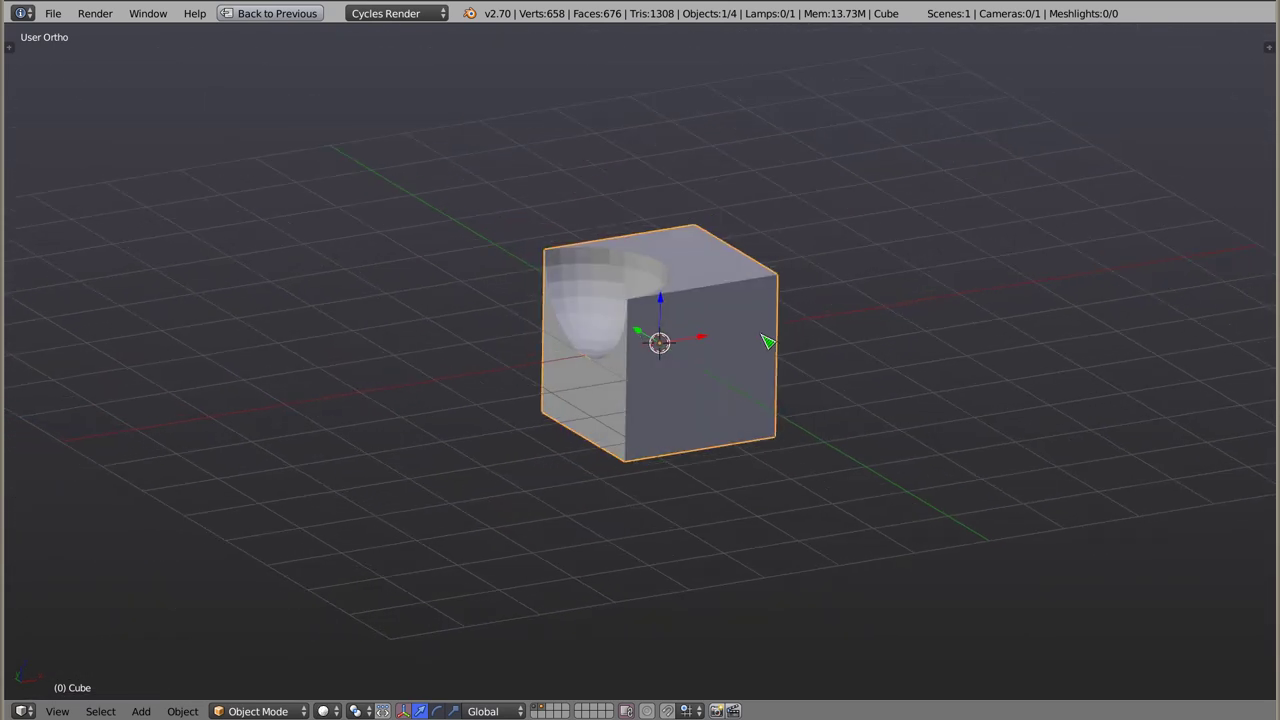
Add a torus, move it along Z, and scale it about 1.3 to ring the cube's lower part.
key(shift+a)
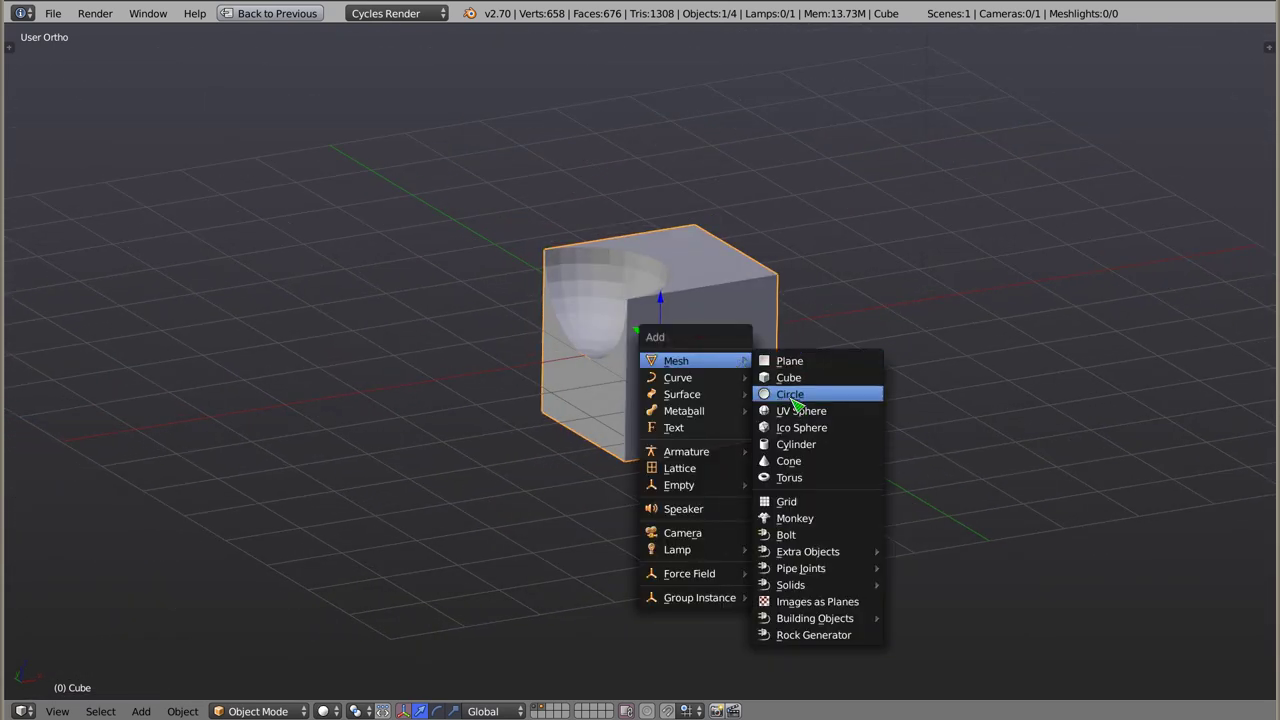
click(800, 478)
mouse_move(661, 310)
mouse_down()
mouse_move(674, 142)
mouse_move(671, 343)
mouse_up()
key(s)
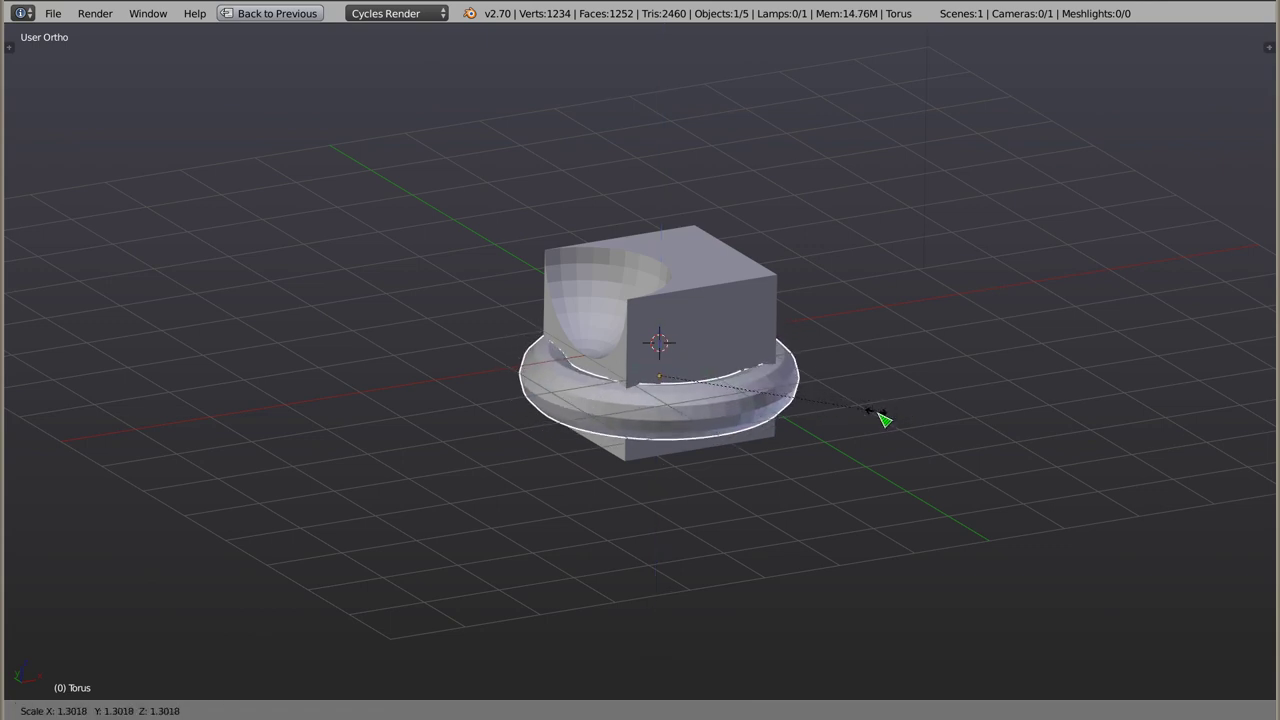
click(877, 420)
mouse_move(668, 407)
middle_down()
mouse_move(606, 520)
mouse_move(690, 400)
mouse_move(764, 326)
mouse_move(620, 360)
middle_up()
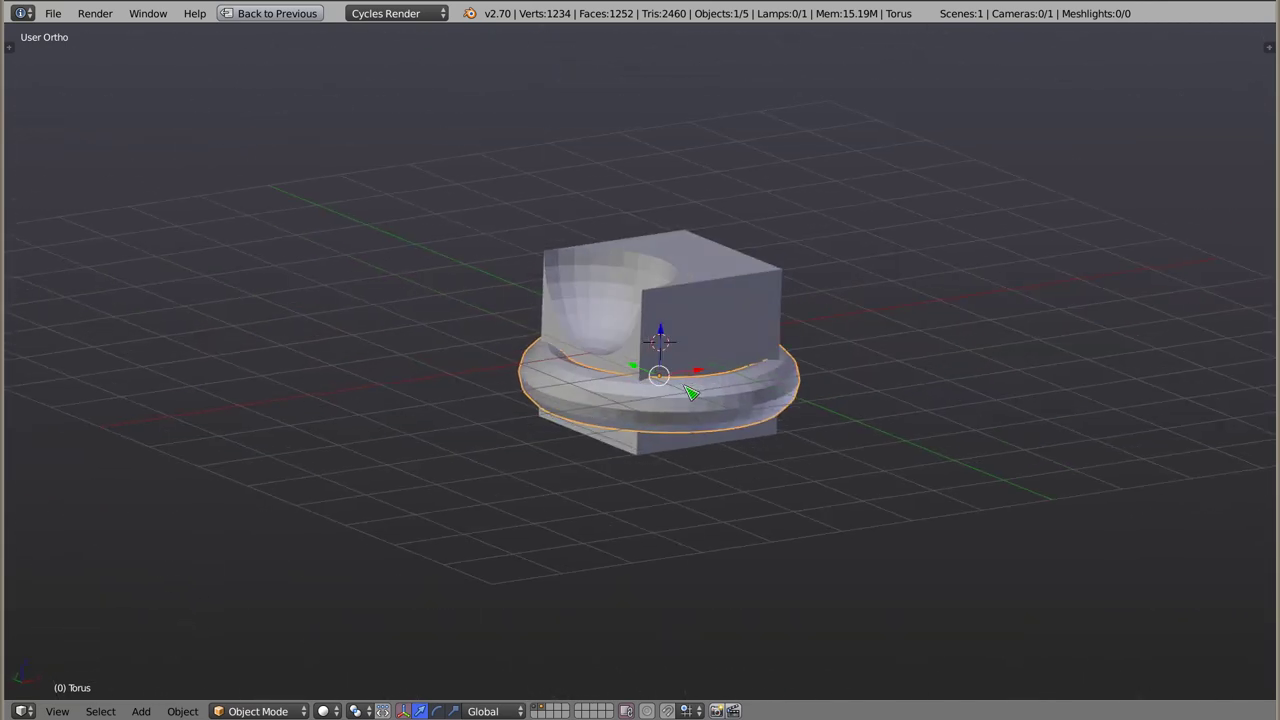
key(ctrl+Up)
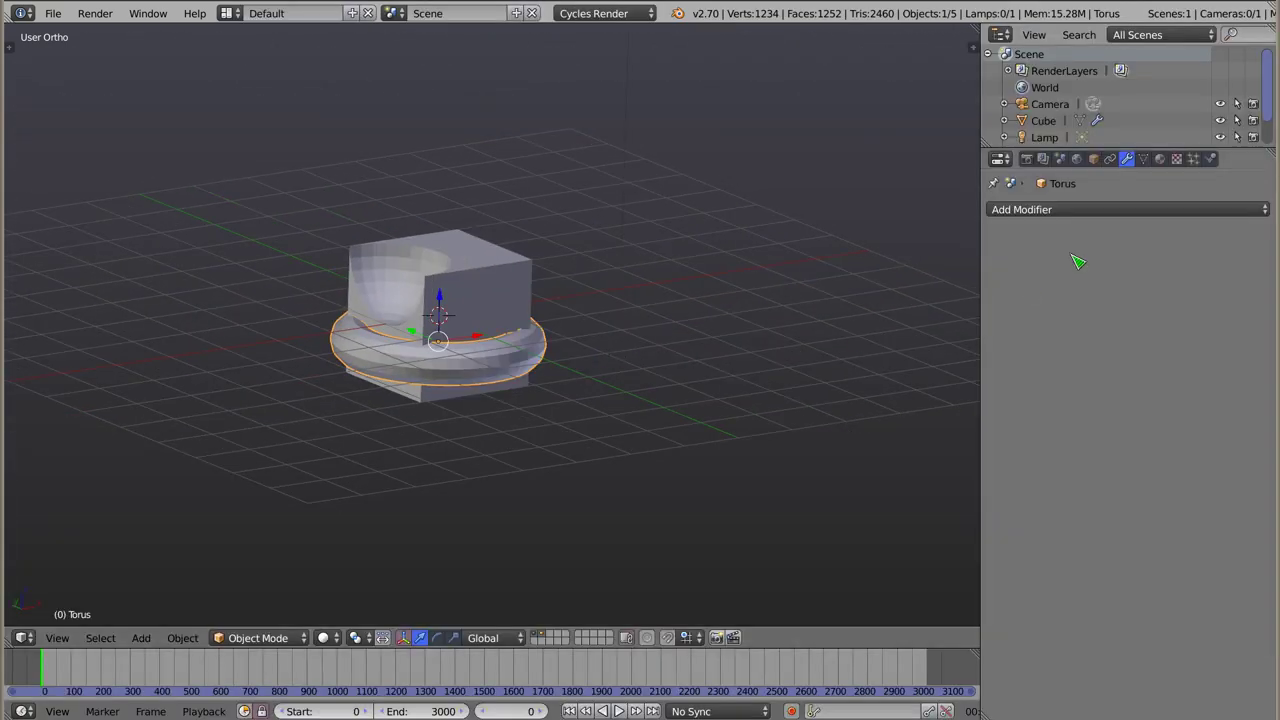
Add a second Boolean modifier to the cube set to Difference with Torus as object, then select the torus.
right_click(504, 299)
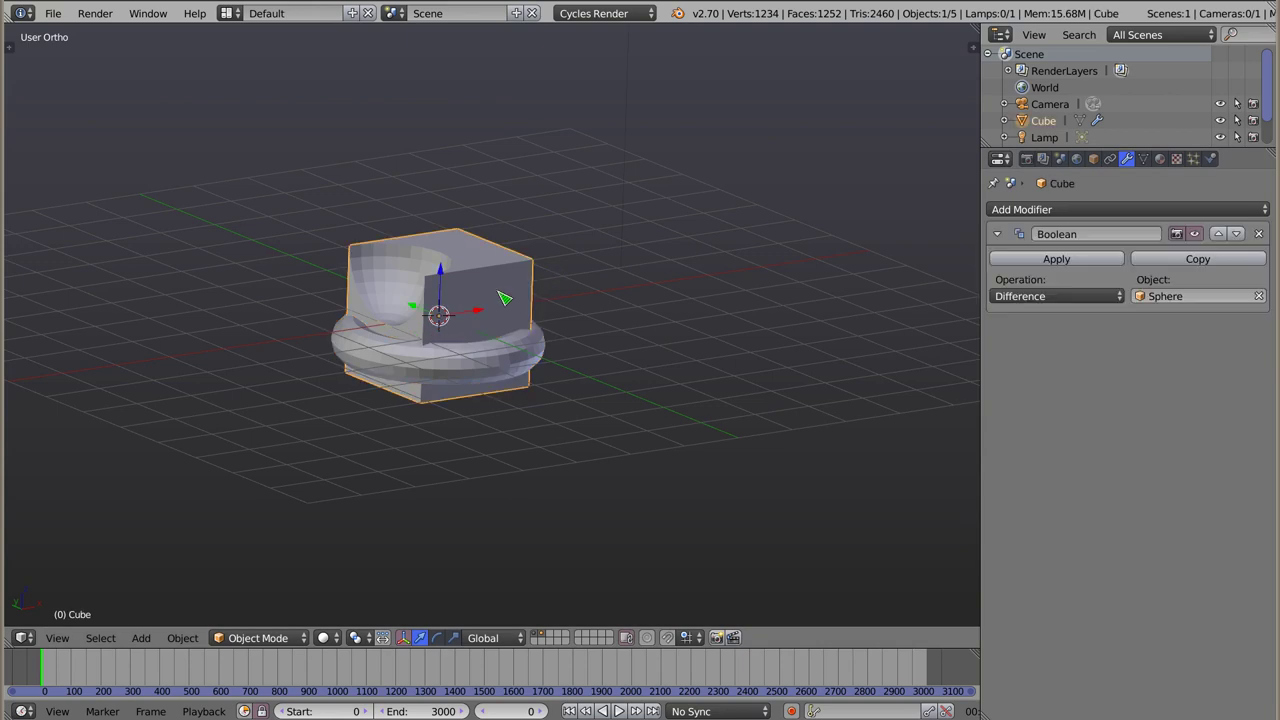
click(997, 234)
click(1068, 212)
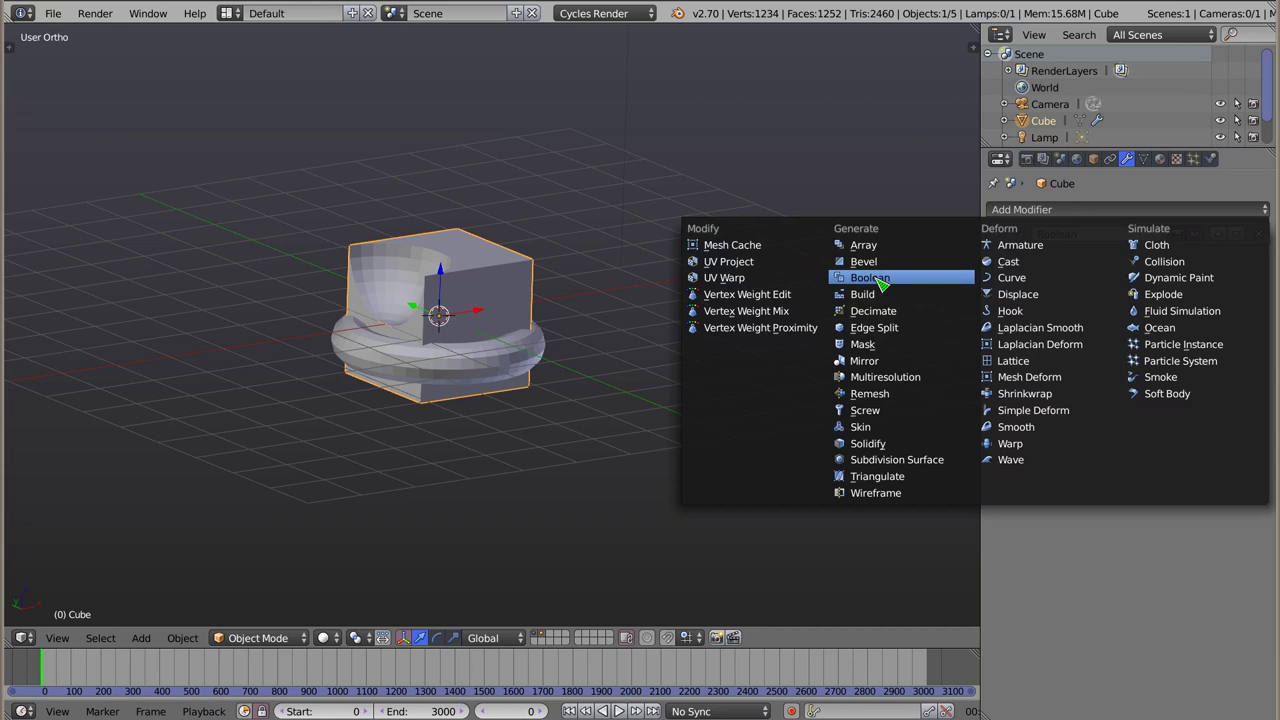
click(866, 277)
click(1100, 326)
click(1052, 274)
click(1152, 326)
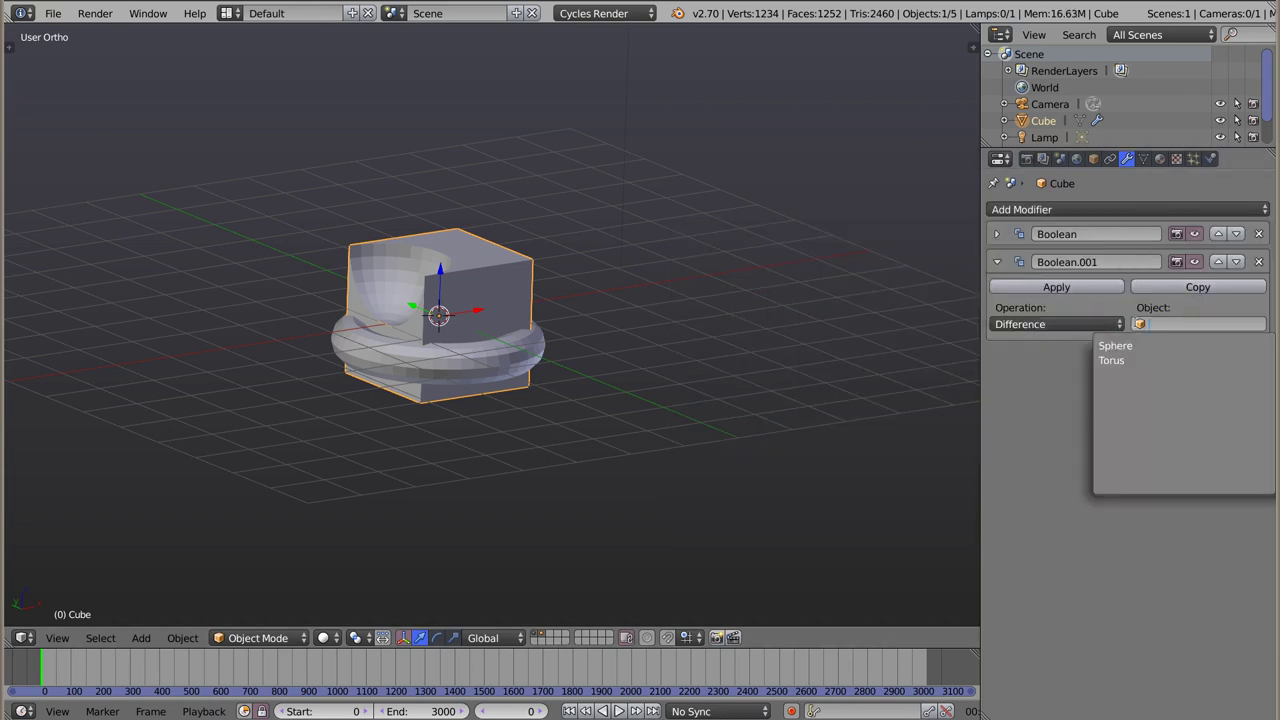
click(1133, 360)
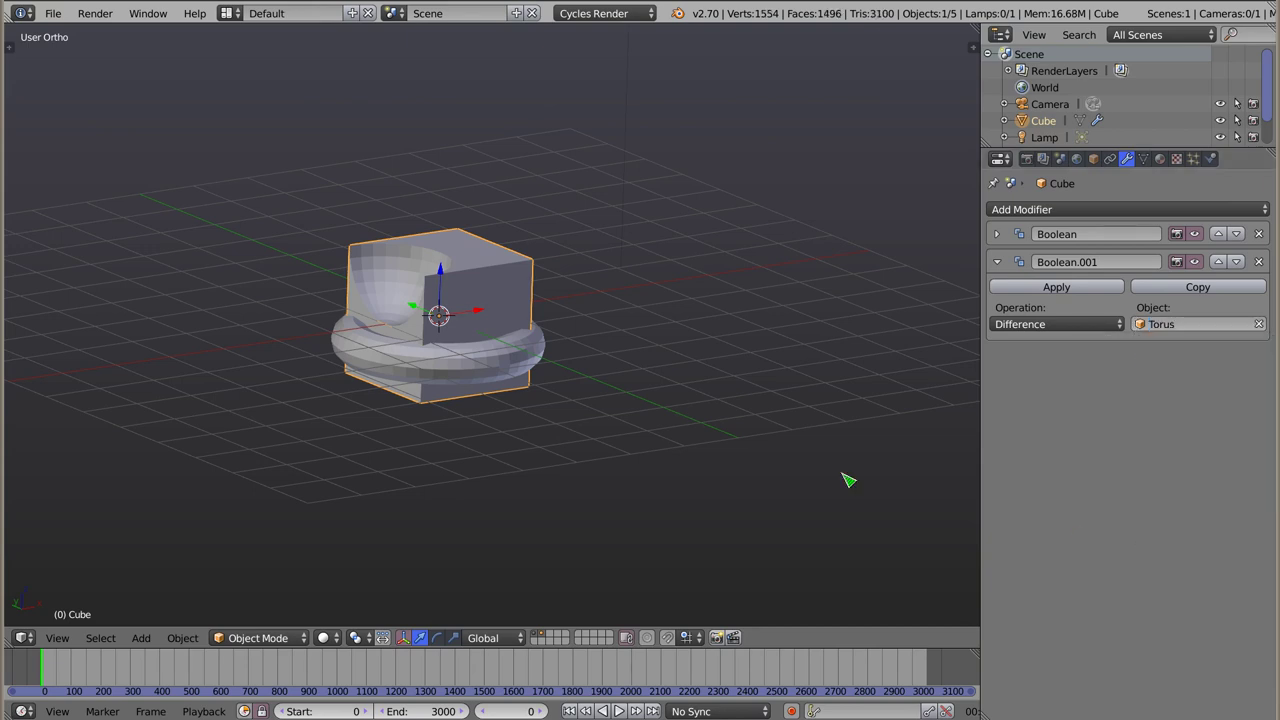
right_click(509, 366)
Hide the torus and orbit and zoom in on the carved cube.
key(h)
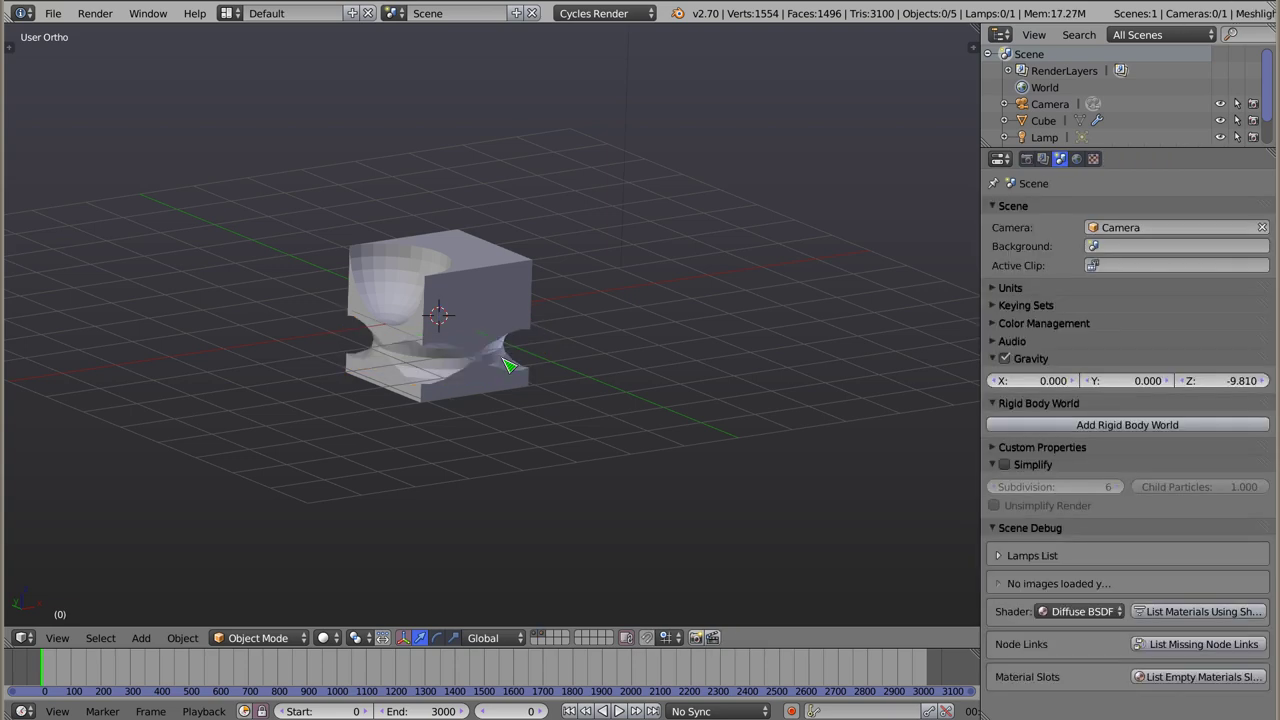
mouse_move(447, 375)
middle_down()
mouse_move(177, 289)
mouse_move(83, 234)
mouse_move(286, 266)
mouse_move(491, 363)
mouse_move(517, 349)
mouse_move(503, 366)
mouse_move(520, 303)
middle_up()
scroll(514, 314, up, 5)
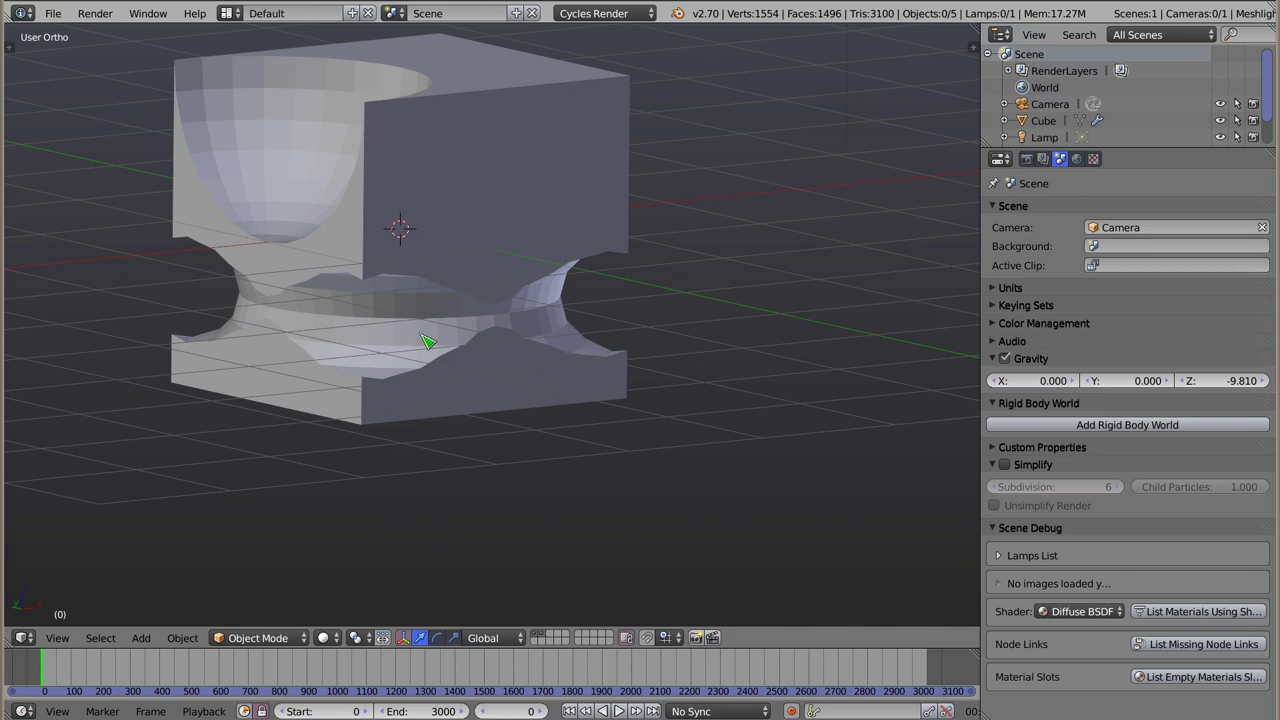
Unhide both cutters, hide the sphere again, and select the torus.
key(alt+h)
right_click(295, 70)
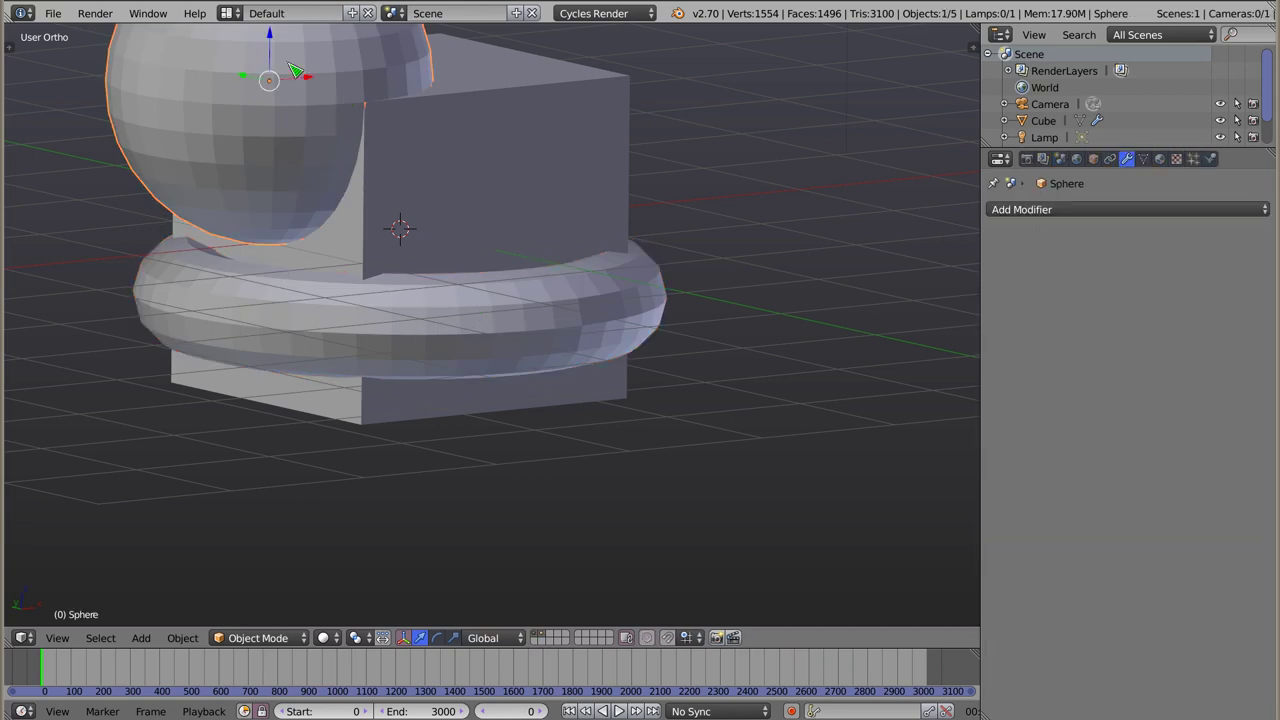
key(h)
right_click(515, 340)
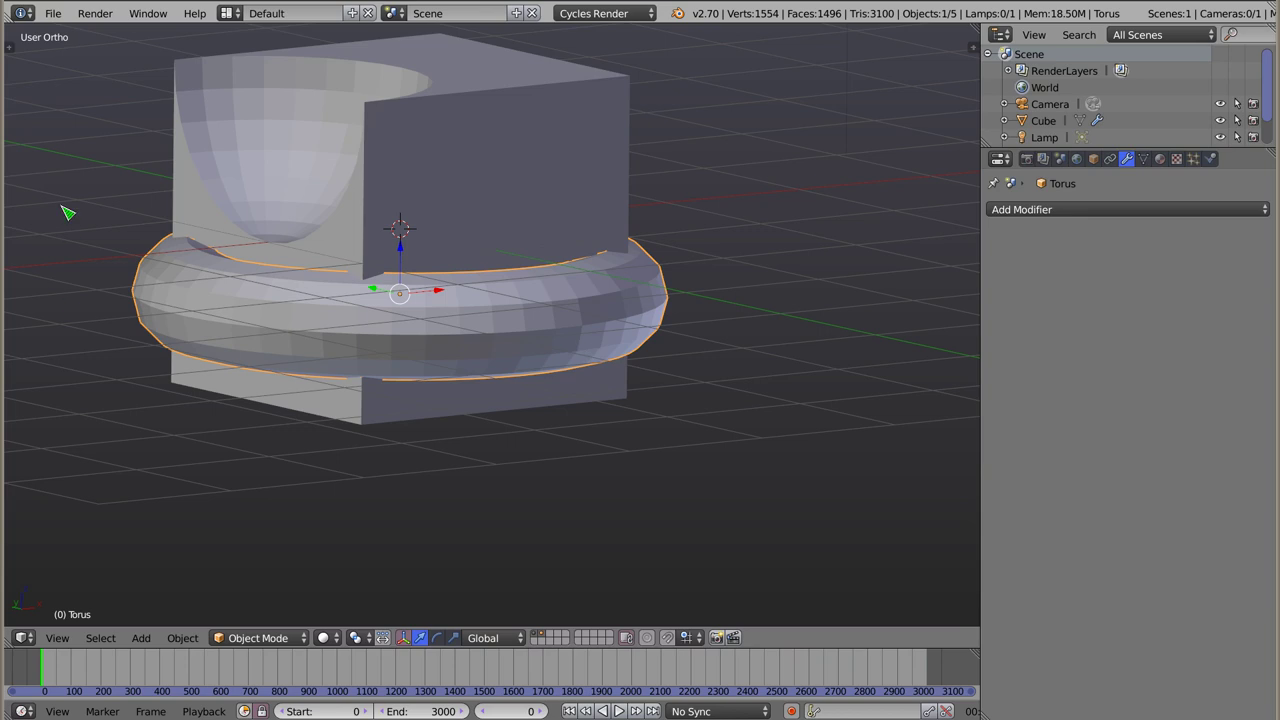
Set the torus's Maximum Draw Type to Bounds, then select the carved cube.
click(1094, 159)
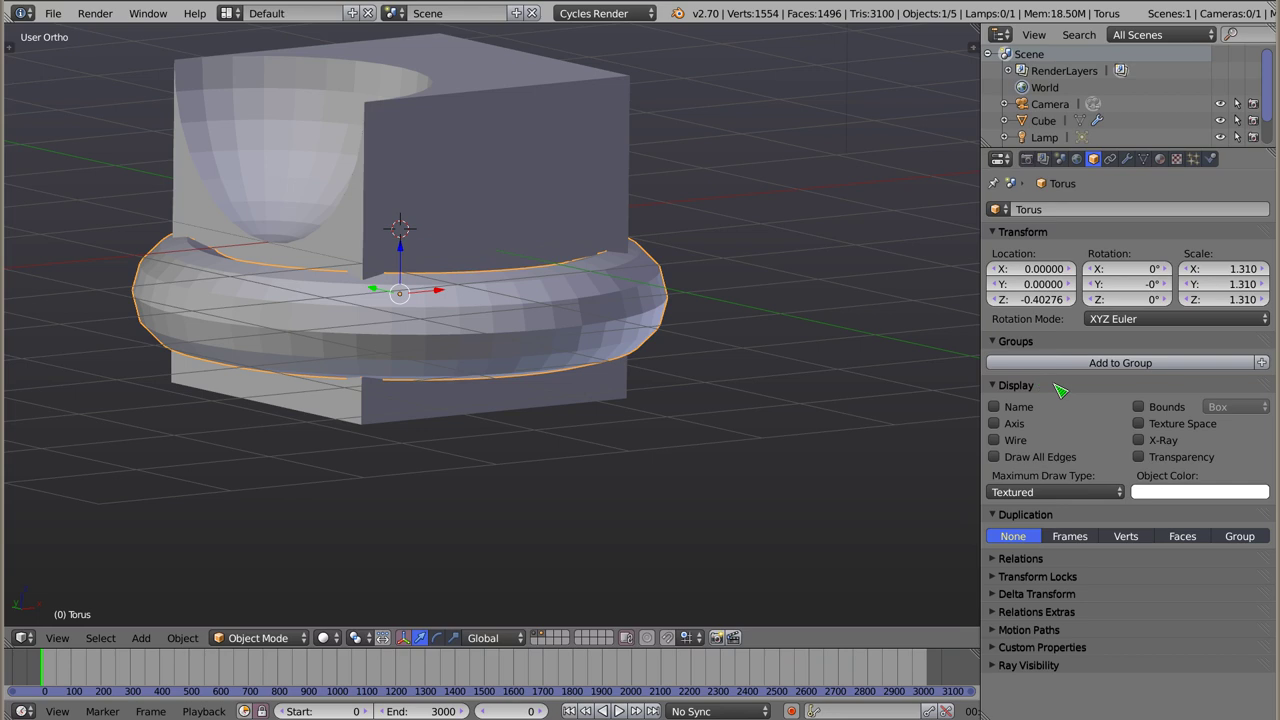
click(1092, 491)
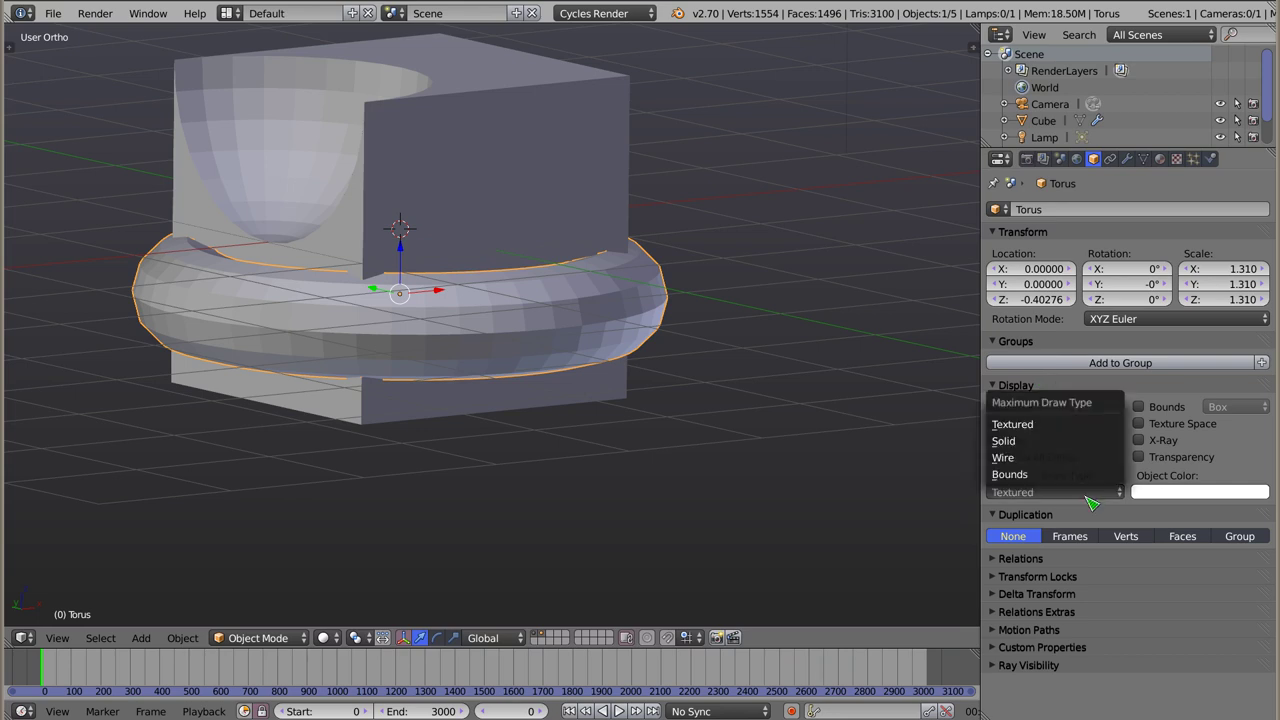
click(1088, 475)
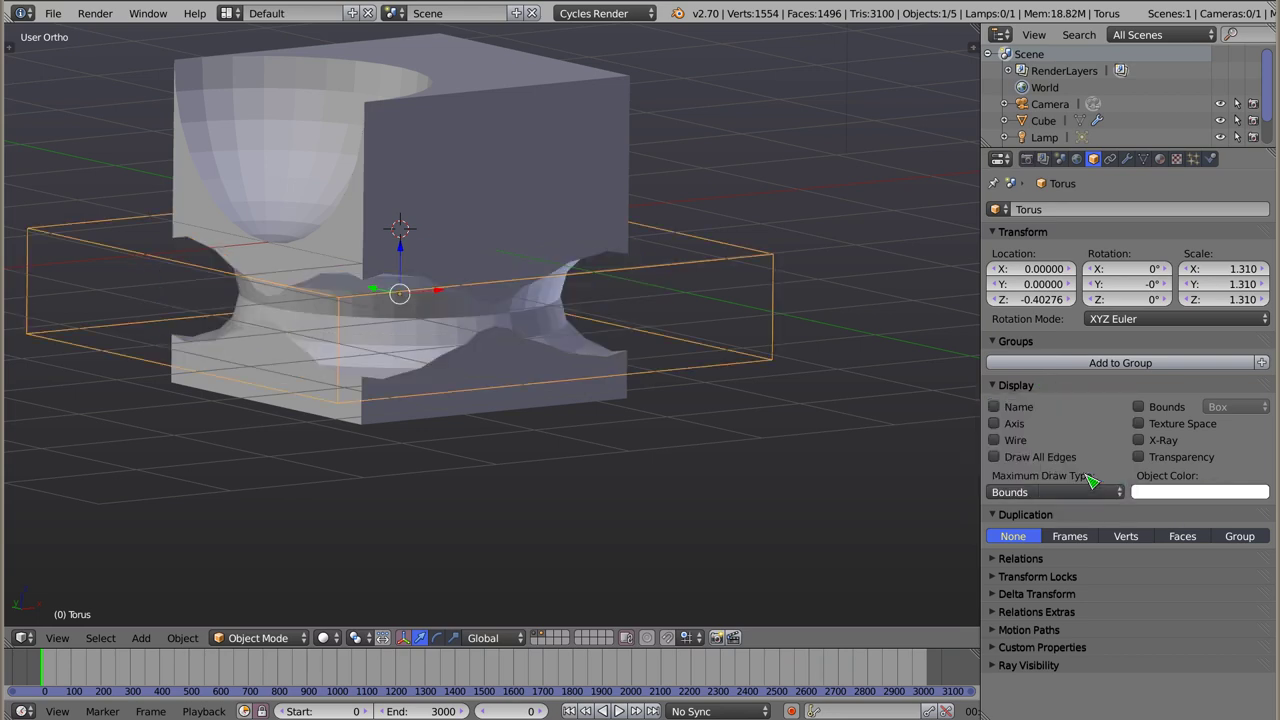
mouse_move(552, 354)
middle_down()
mouse_move(677, 406)
mouse_move(751, 371)
mouse_move(543, 417)
mouse_move(494, 380)
mouse_move(408, 233)
mouse_move(490, 345)
mouse_move(420, 322)
mouse_move(450, 296)
mouse_move(335, 265)
middle_up()
right_click(489, 217)
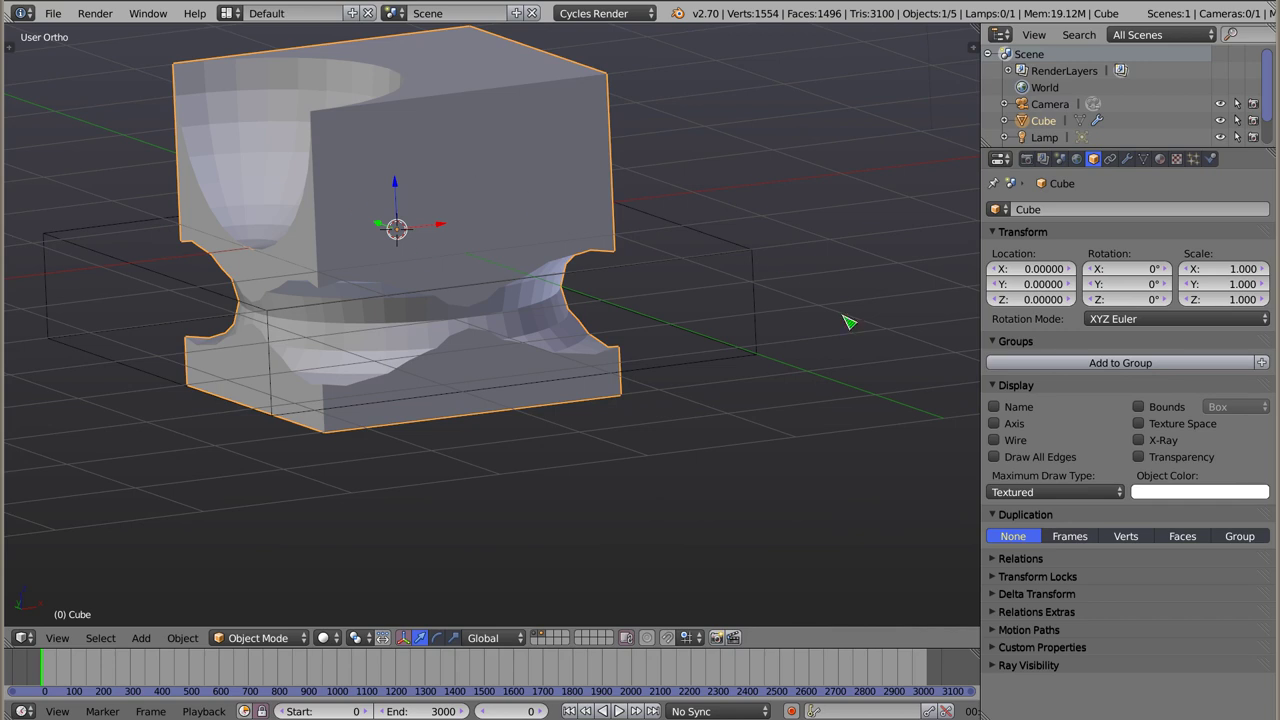
Enable Wire and Draw All Edges in the cube's Display panel, then select the torus.
click(994, 440)
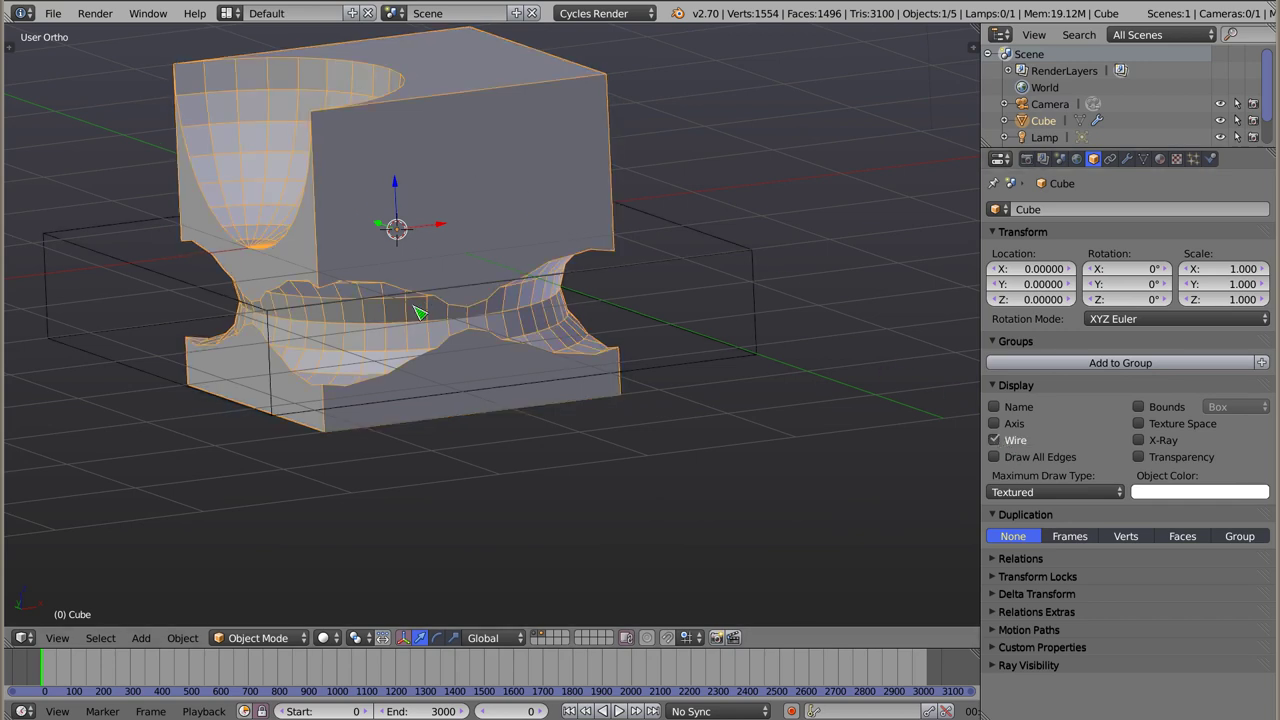
scroll(387, 325, up, 2)
scroll(387, 325, up, 2)
mouse_move(500, 418)
middle_down()
mouse_move(500, 391)
mouse_move(561, 409)
mouse_move(511, 321)
middle_up()
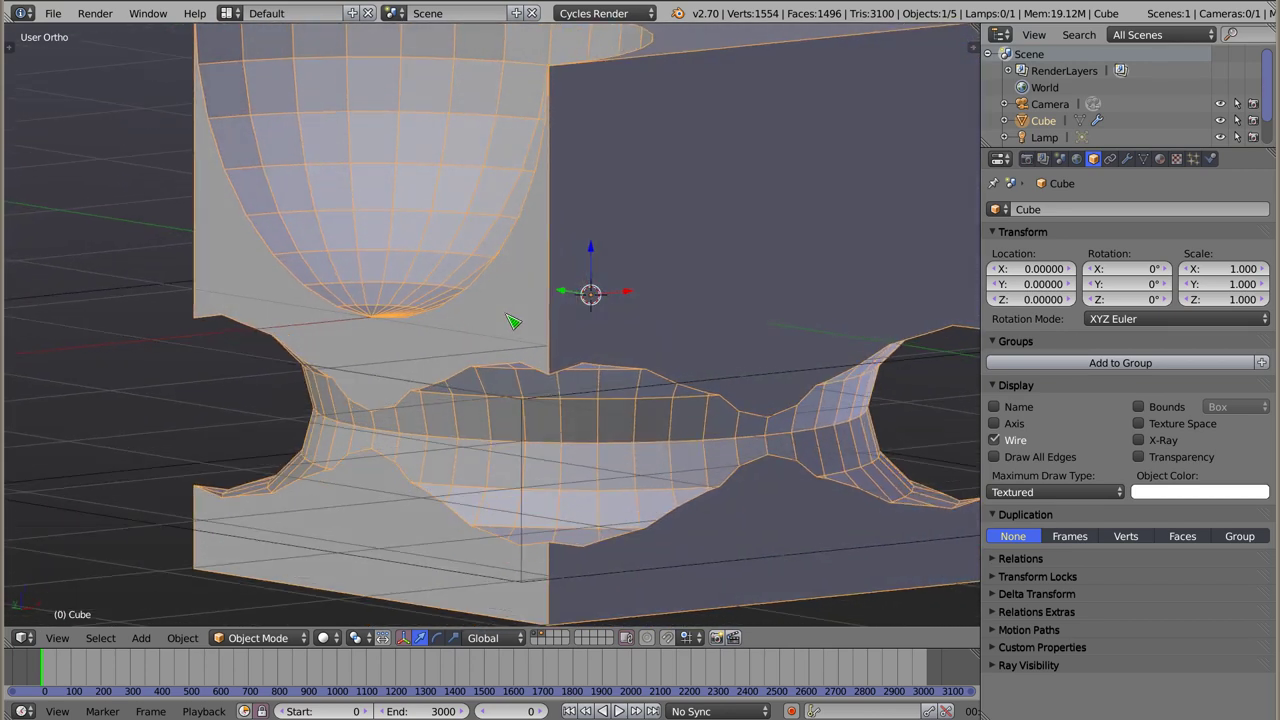
click(995, 457)
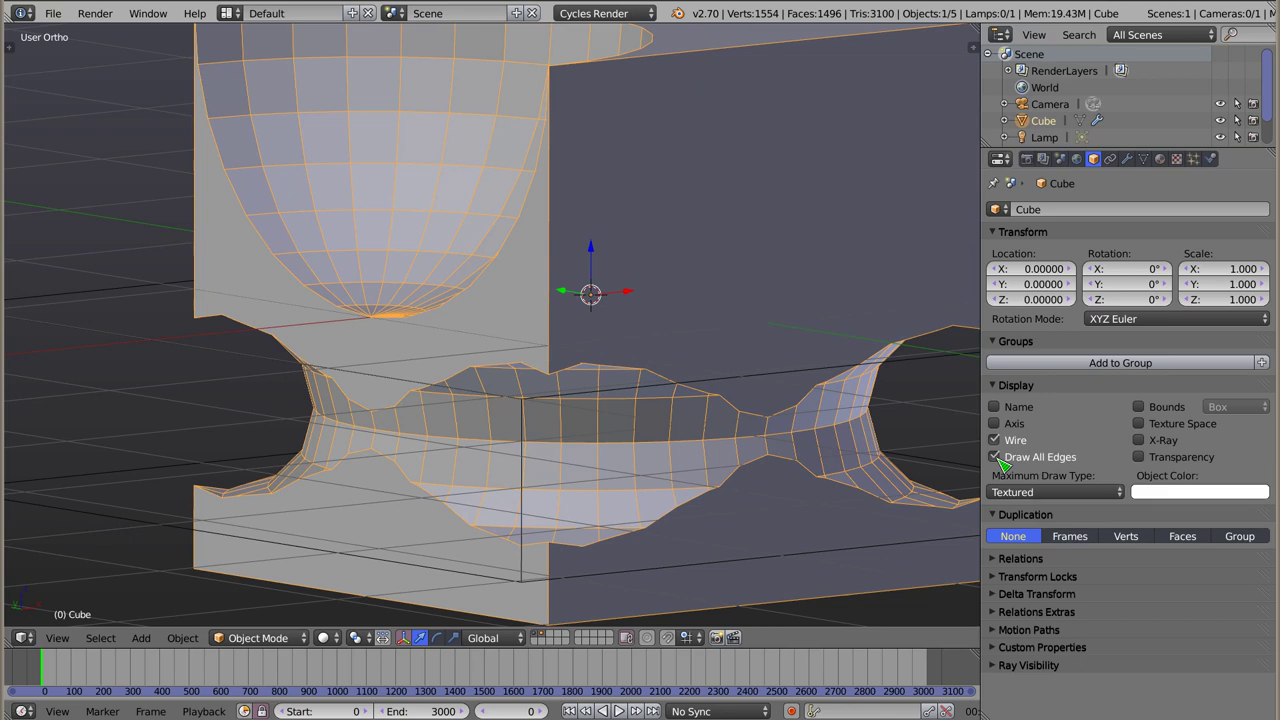
scroll(510, 323, down, 2)
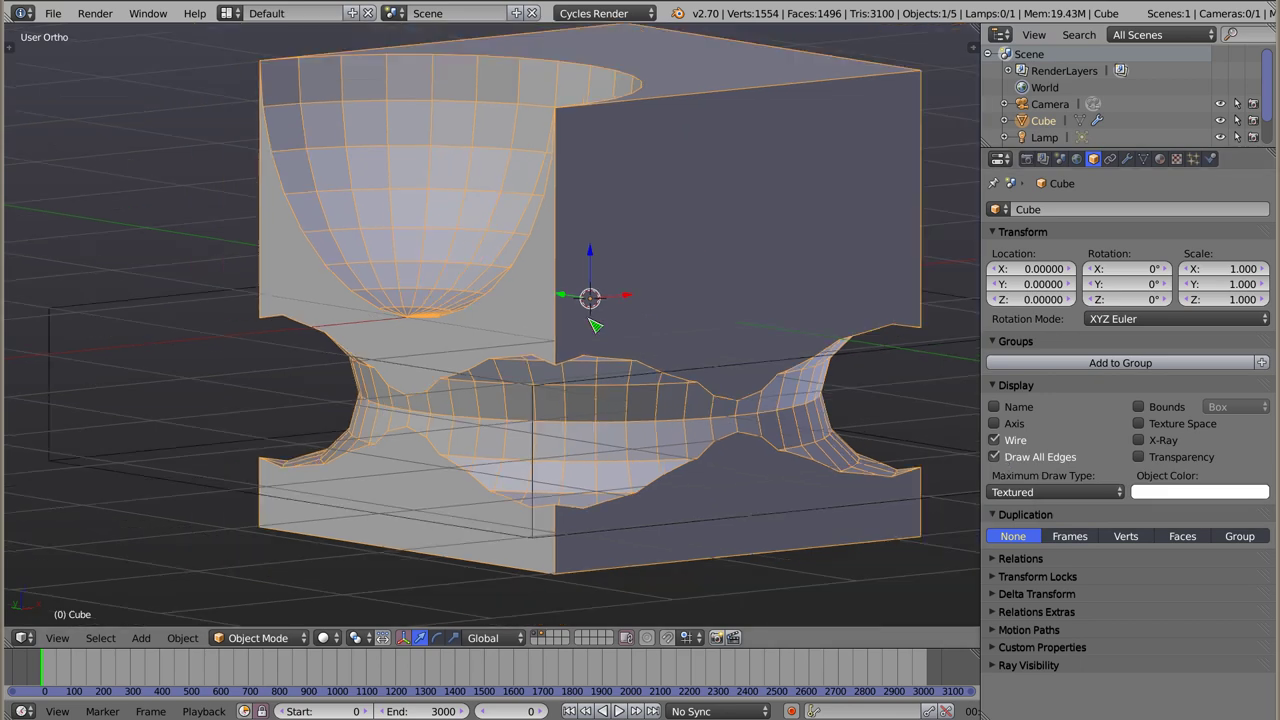
middle_drag(510, 324, 510, 326)
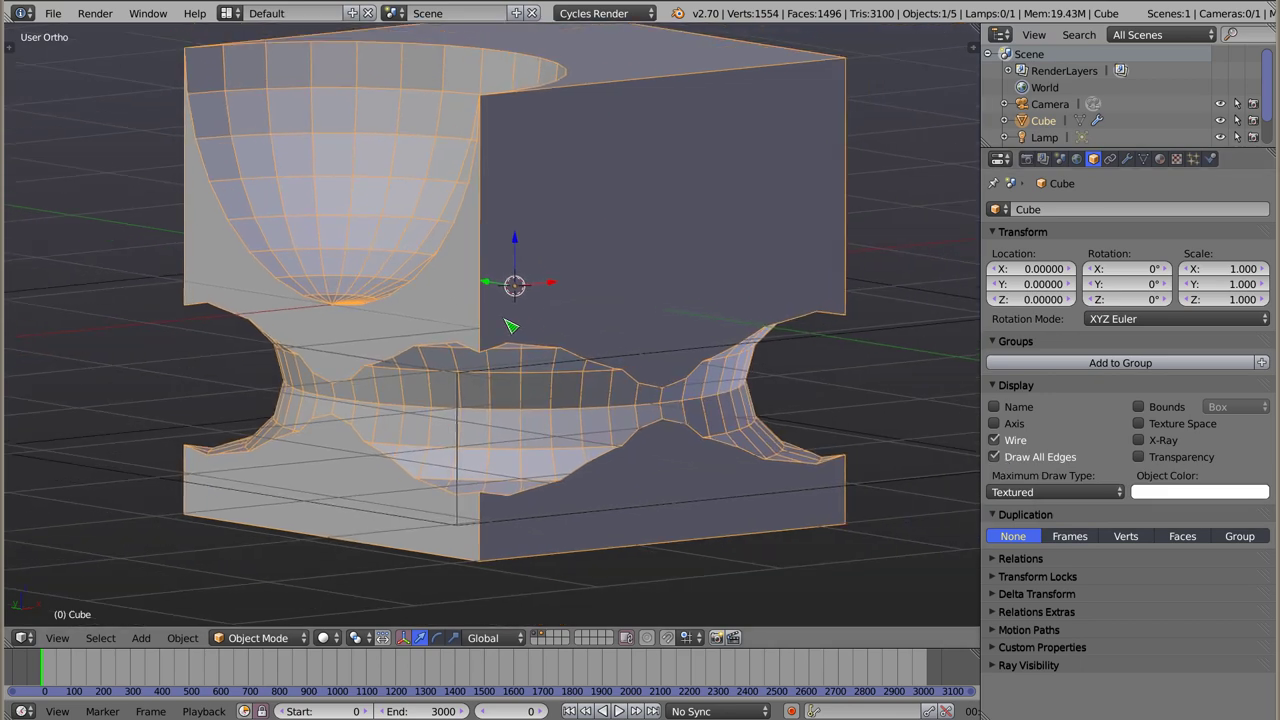
right_click(312, 375)
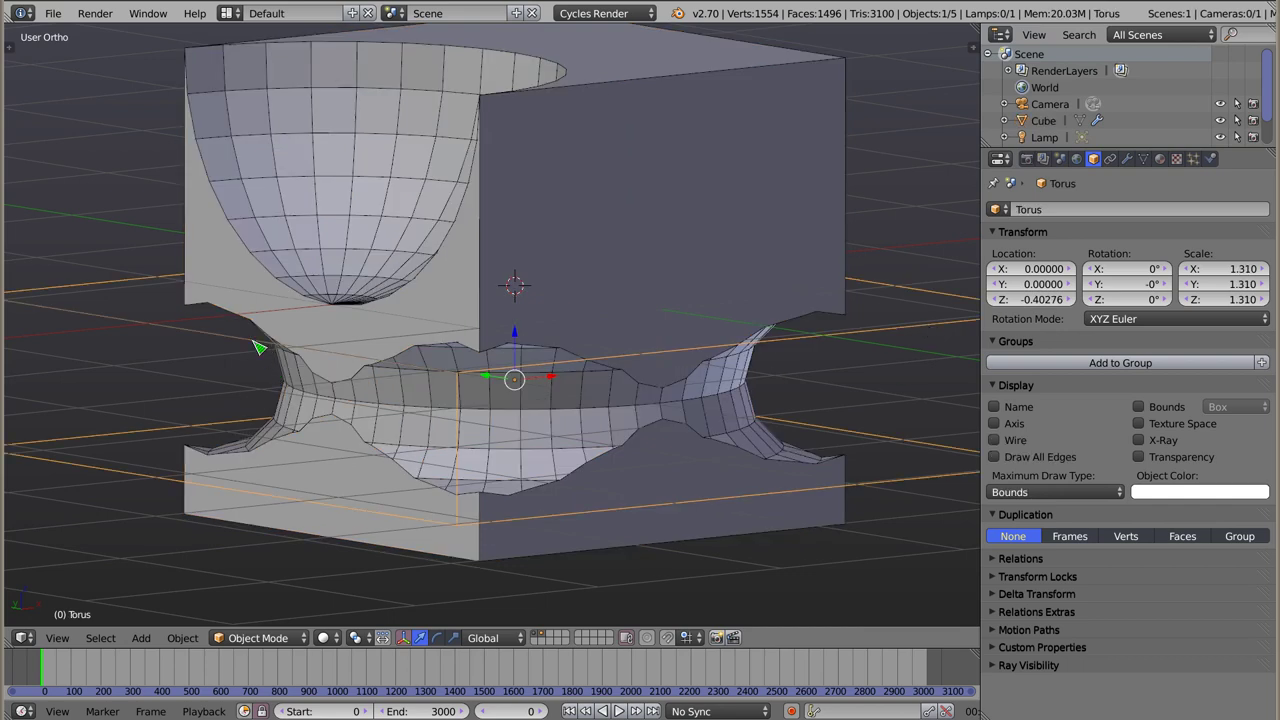
Trackball-rotate the torus to about 63.6°, -24.6°, -208.9° so it cuts diagonally through the cube.
key(r)
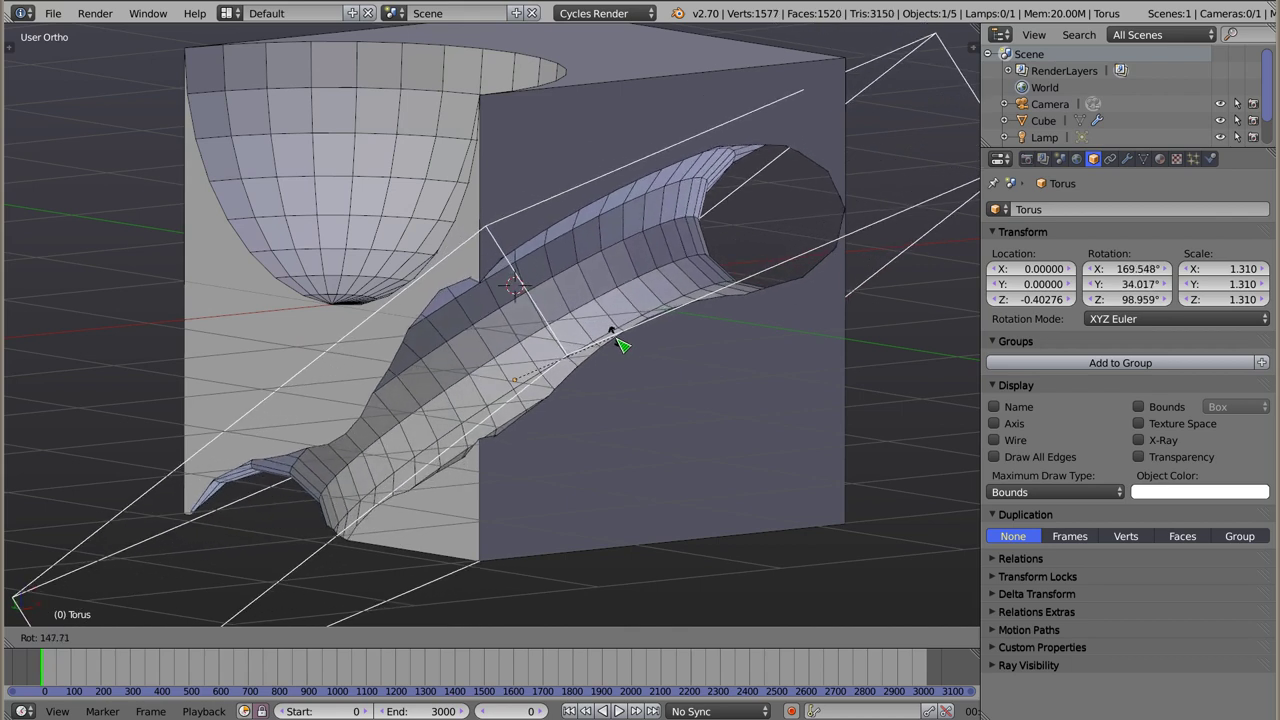
key(r)
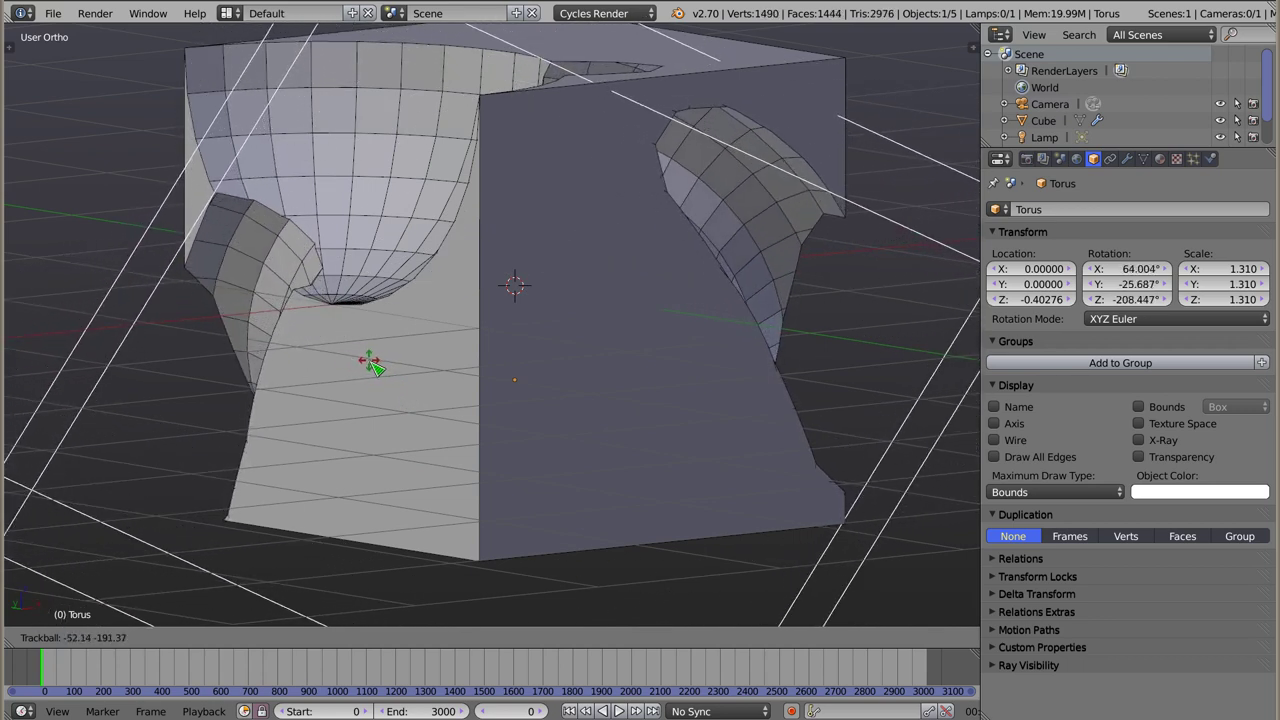
click(369, 365)
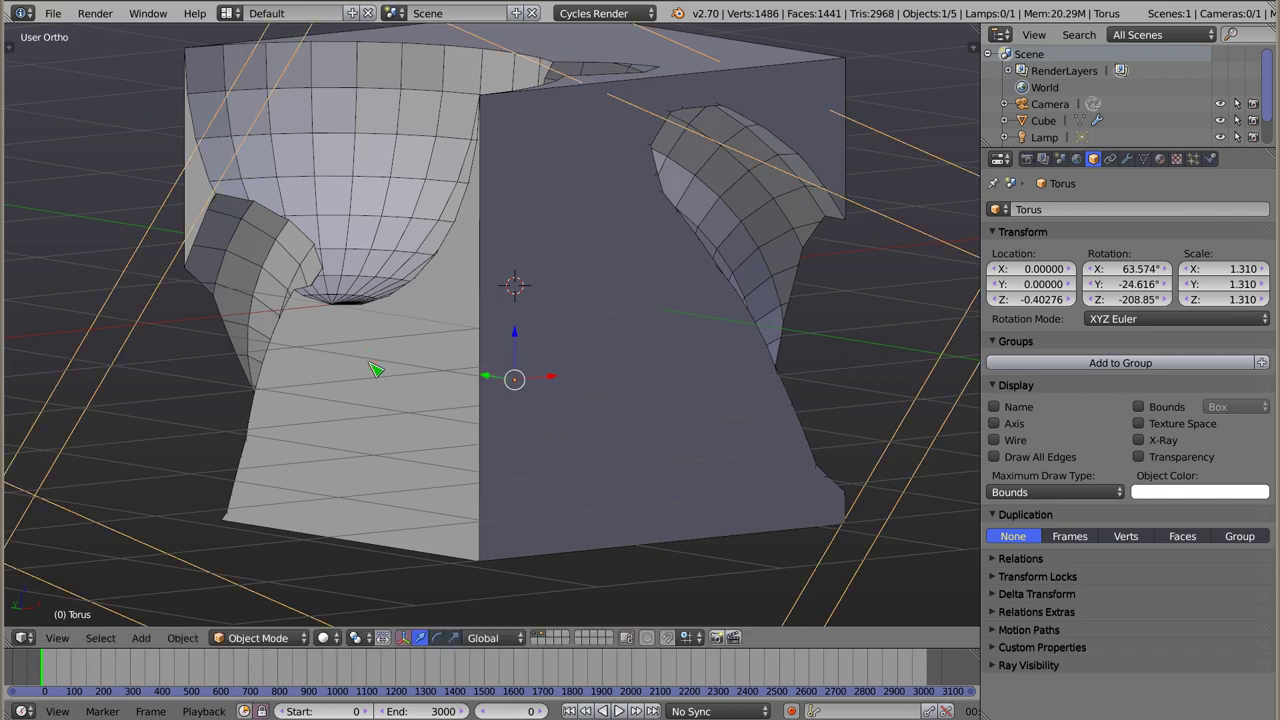
mouse_move(266, 391)
middle_down()
mouse_move(358, 446)
mouse_move(414, 551)
middle_up()
mouse_move(634, 354)
middle_down()
mouse_move(751, 297)
mouse_move(742, 370)
mouse_move(438, 340)
middle_up()
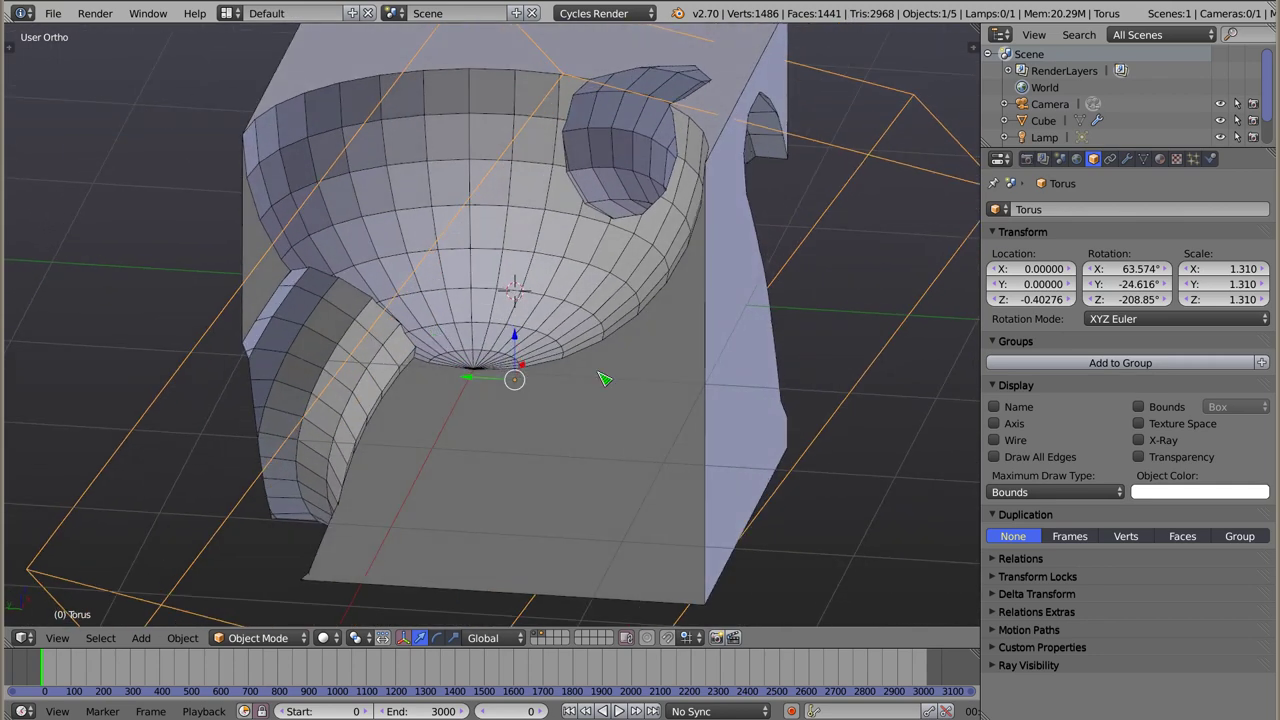
click(1127, 160)
Apply both Boolean modifiers on the carved cube.
right_click(493, 120)
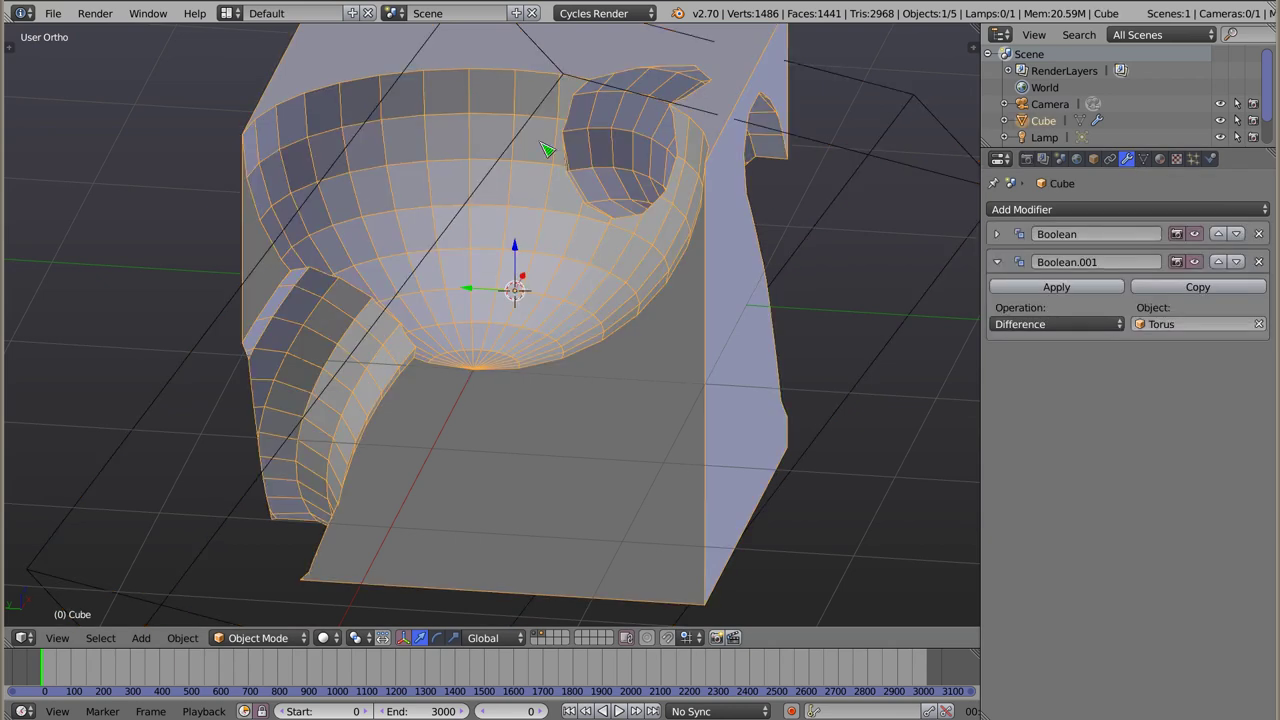
click(997, 234)
click(1016, 262)
click(1040, 262)
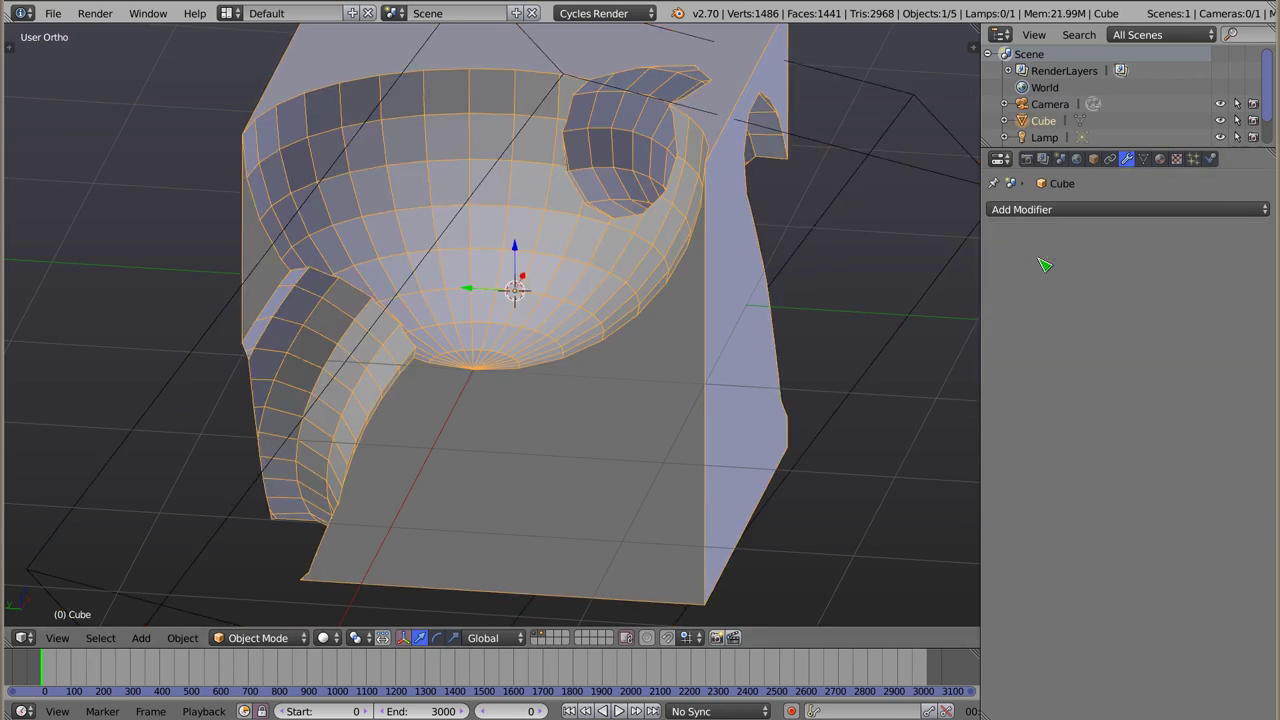
Delete the torus cutter, then select the cube and enter Edit Mode.
right_click(882, 170)
key(x)
click(882, 172)
right_click(541, 359)
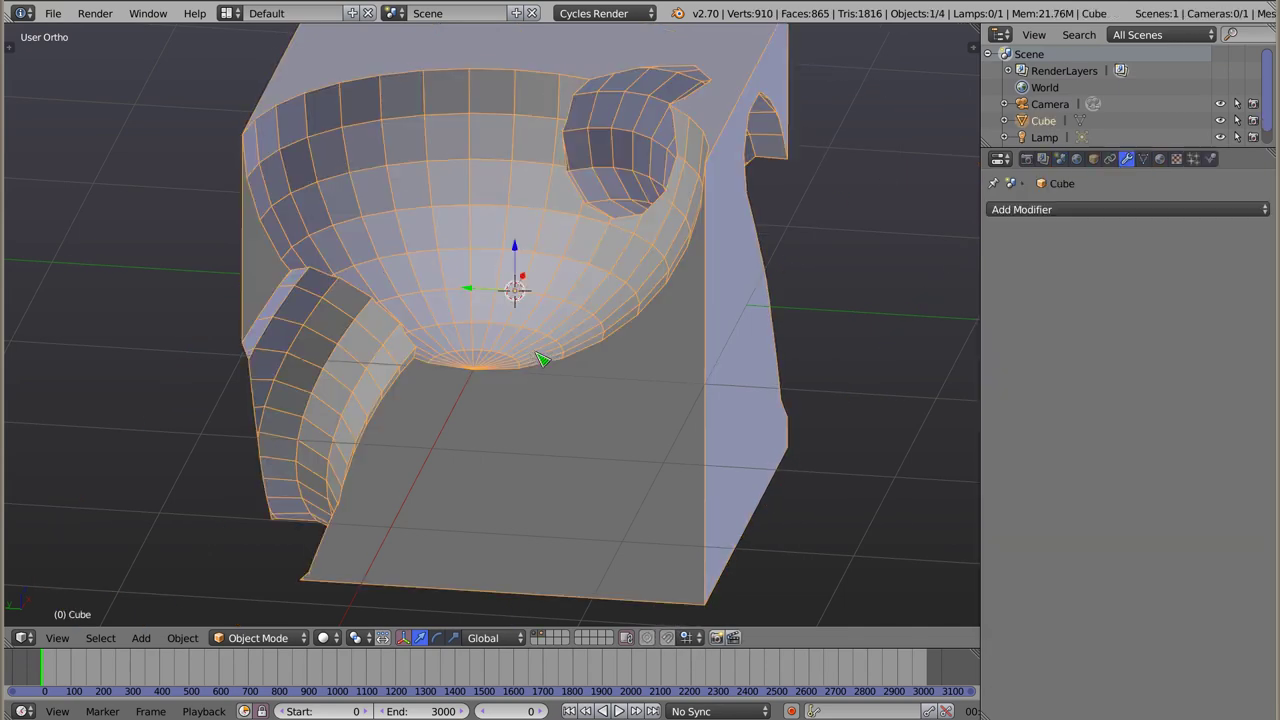
mouse_move(437, 469)
middle_down()
mouse_move(366, 477)
mouse_move(237, 437)
middle_up()
mouse_move(375, 331)
middle_down()
mouse_move(648, 350)
mouse_move(676, 299)
middle_up()
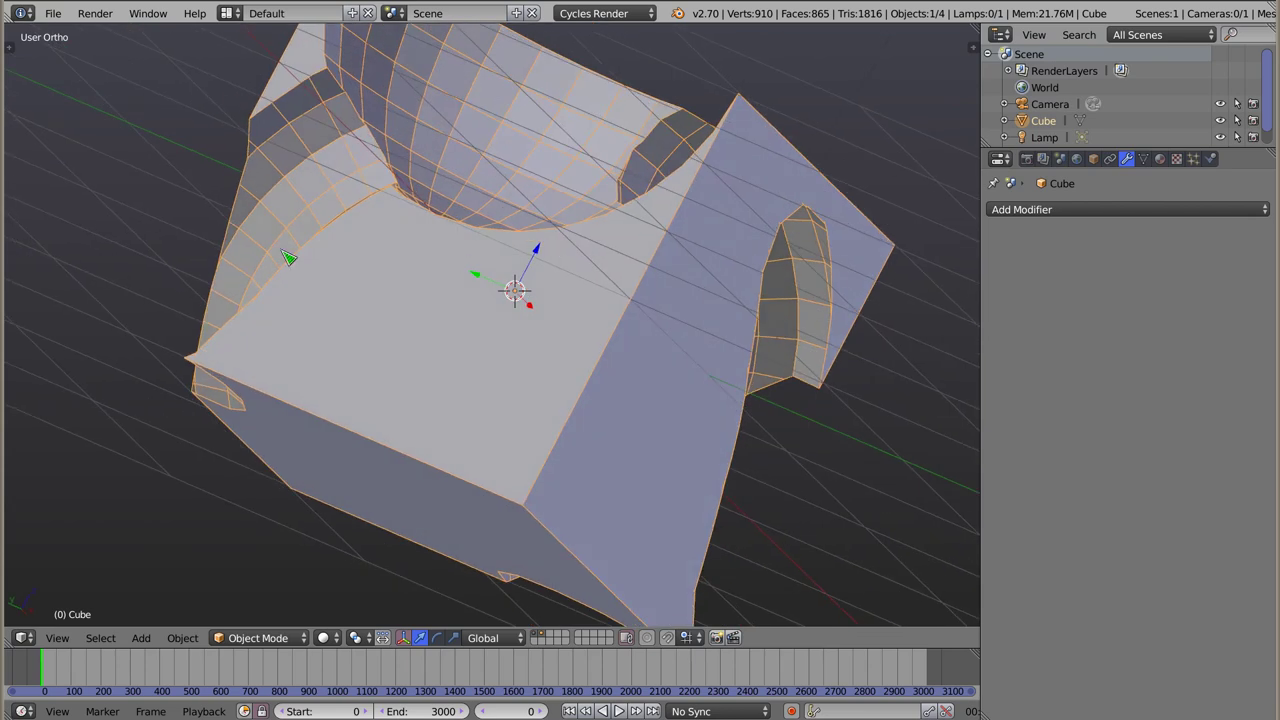
key(Tab)
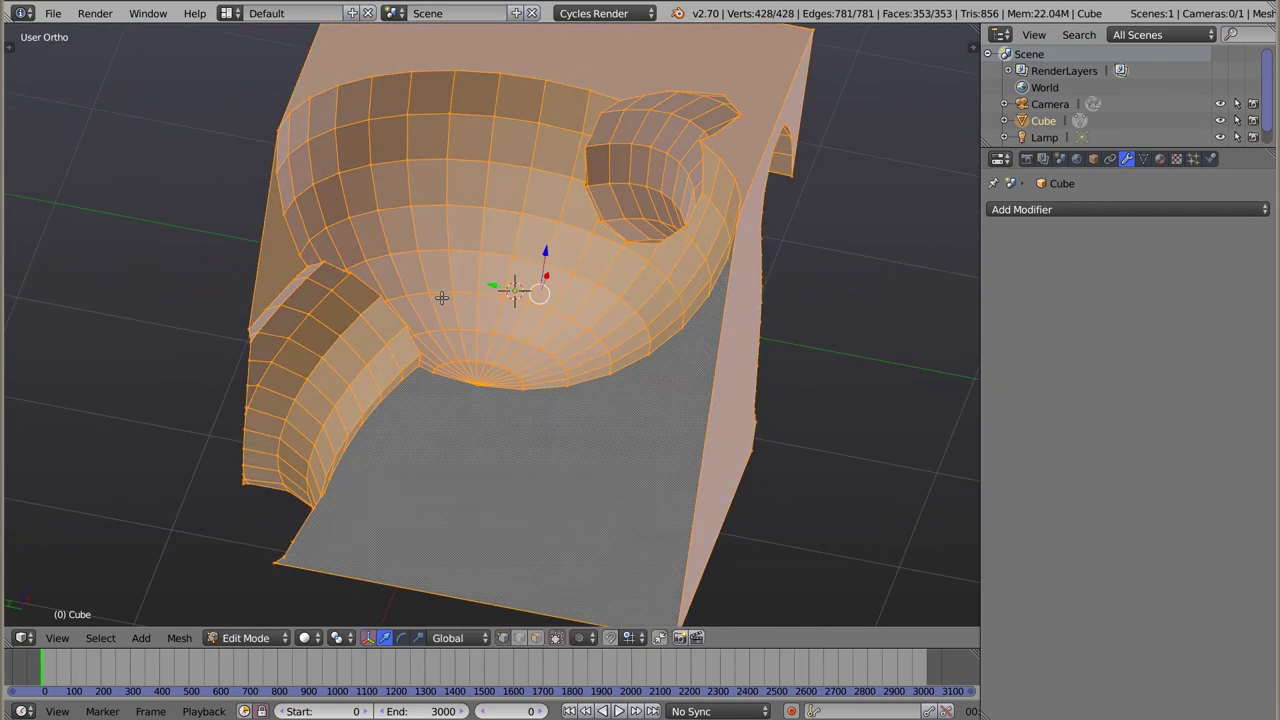
Select the six vertices of the uneven face where the bowl meets the channel.
scroll(430, 289, up, 2)
scroll(409, 283, up, 3)
scroll(330, 295, up, 2)
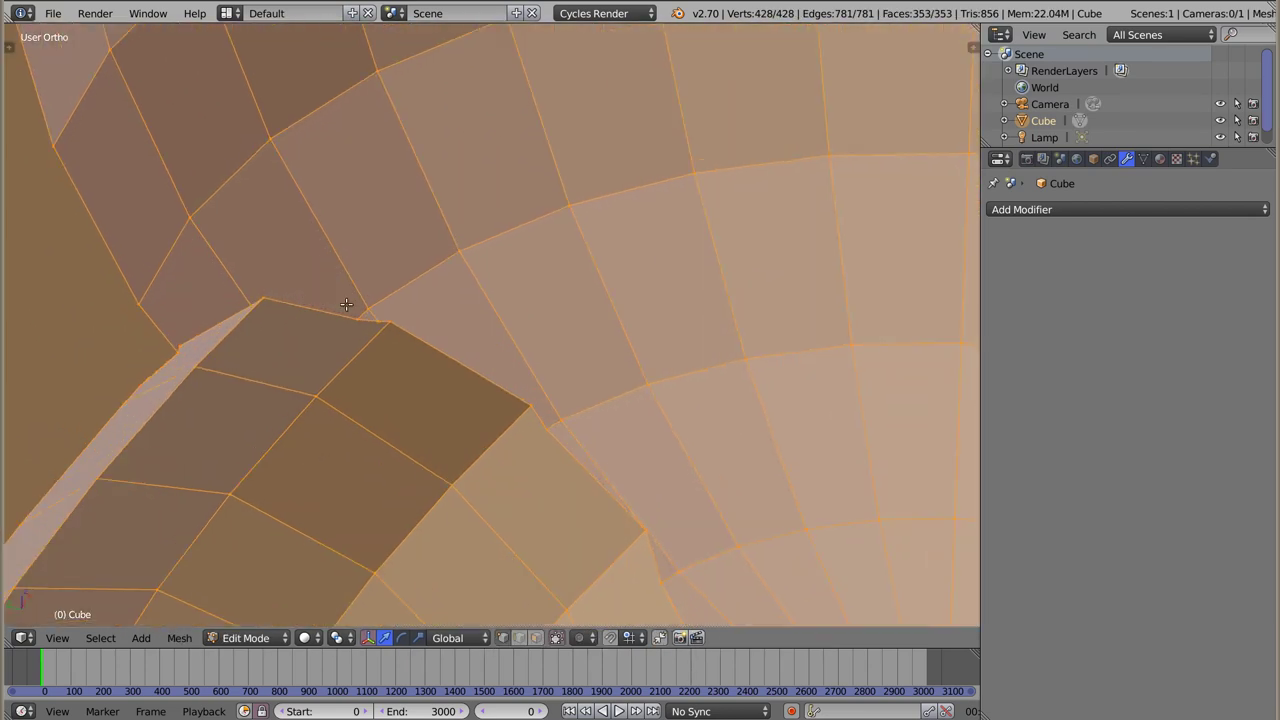
scroll(631, 277, down, 1)
scroll(608, 277, up, 1)
scroll(503, 283, up, 2)
scroll(542, 328, up, 1)
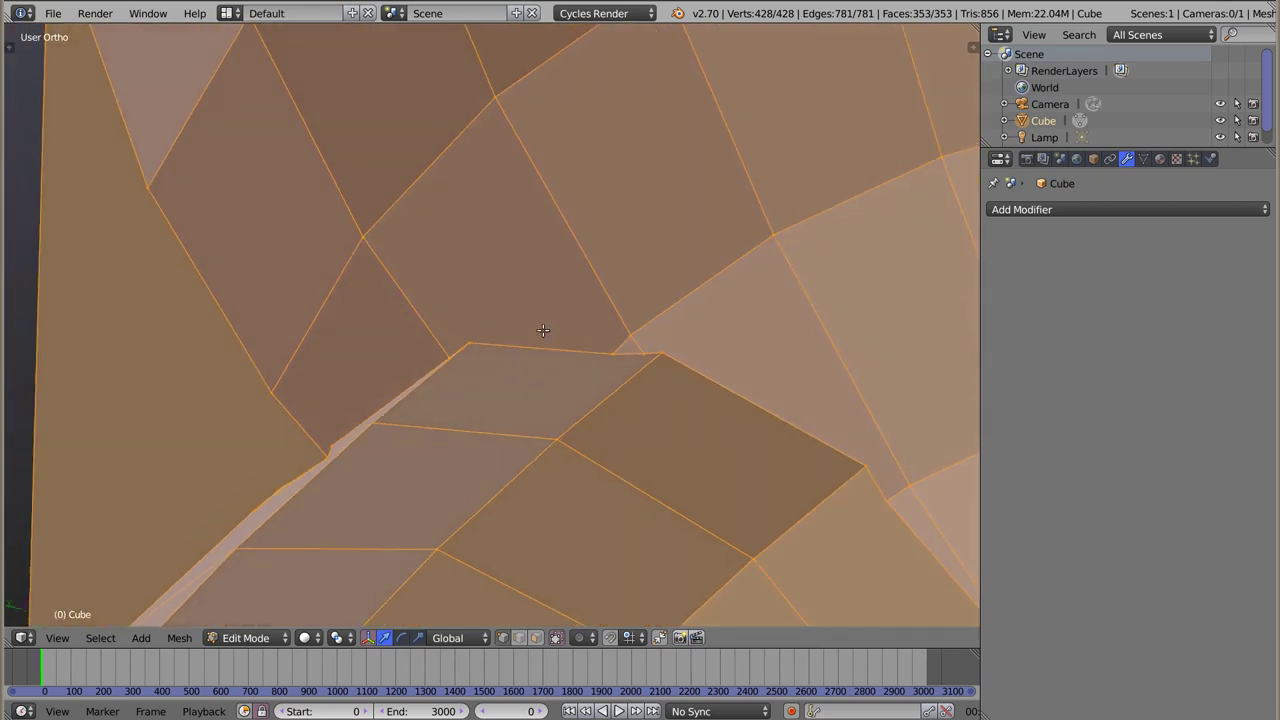
scroll(542, 328, down, 2)
scroll(523, 277, down, 1)
right_click(405, 88)
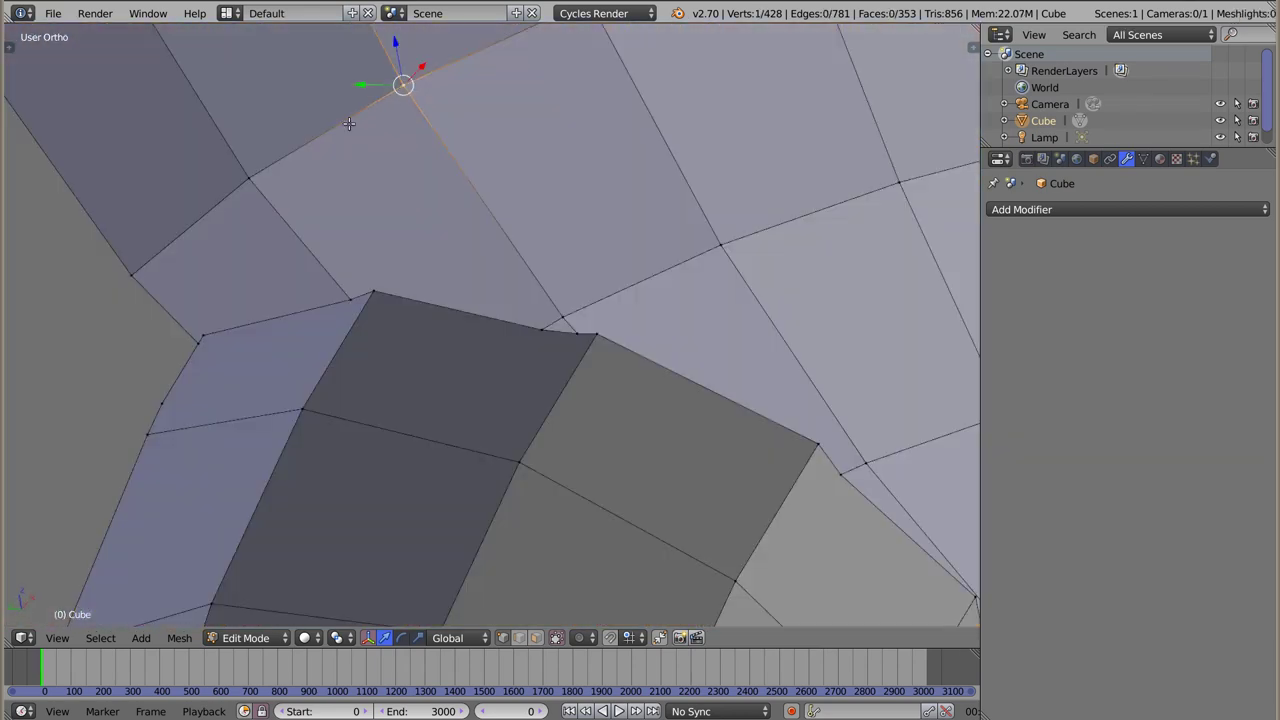
shift+right_click(247, 180)
shift+right_click(349, 297)
shift+right_click(373, 291)
shift+right_click(541, 330)
shift+right_click(560, 317)
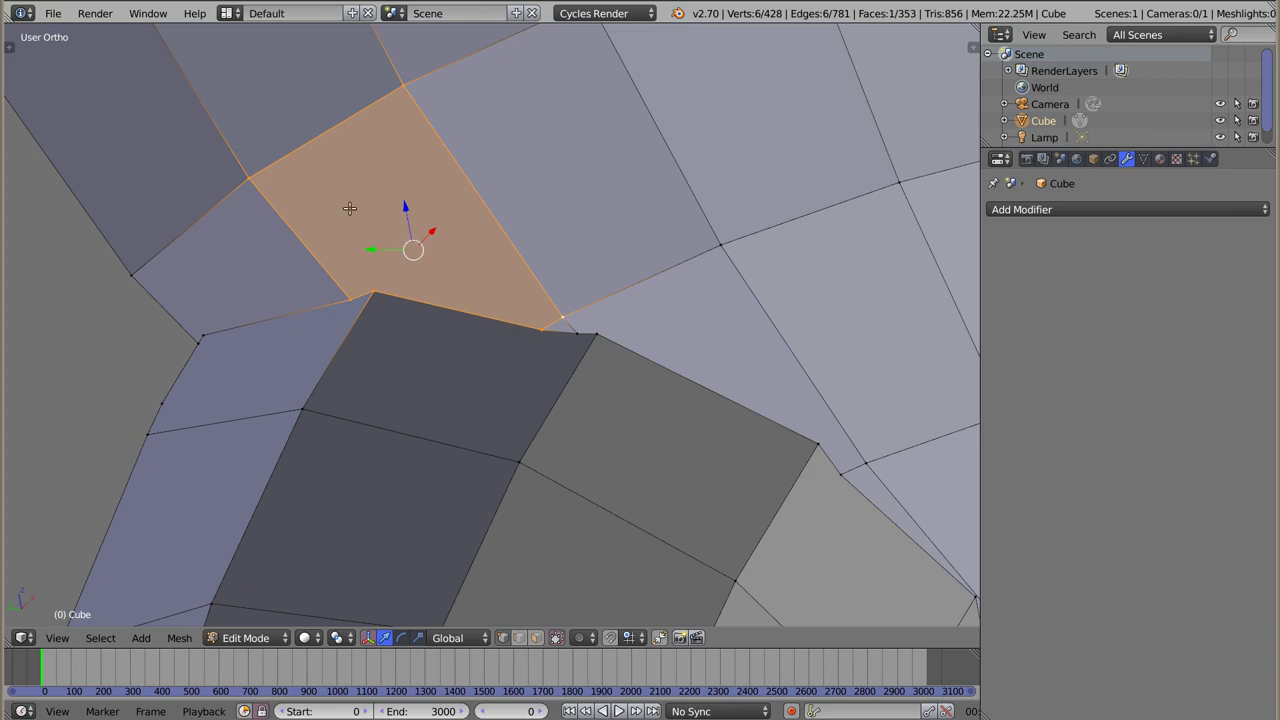
Triangulate the six-sided face, then orbit to inspect the bowl and the channel.
key(a)
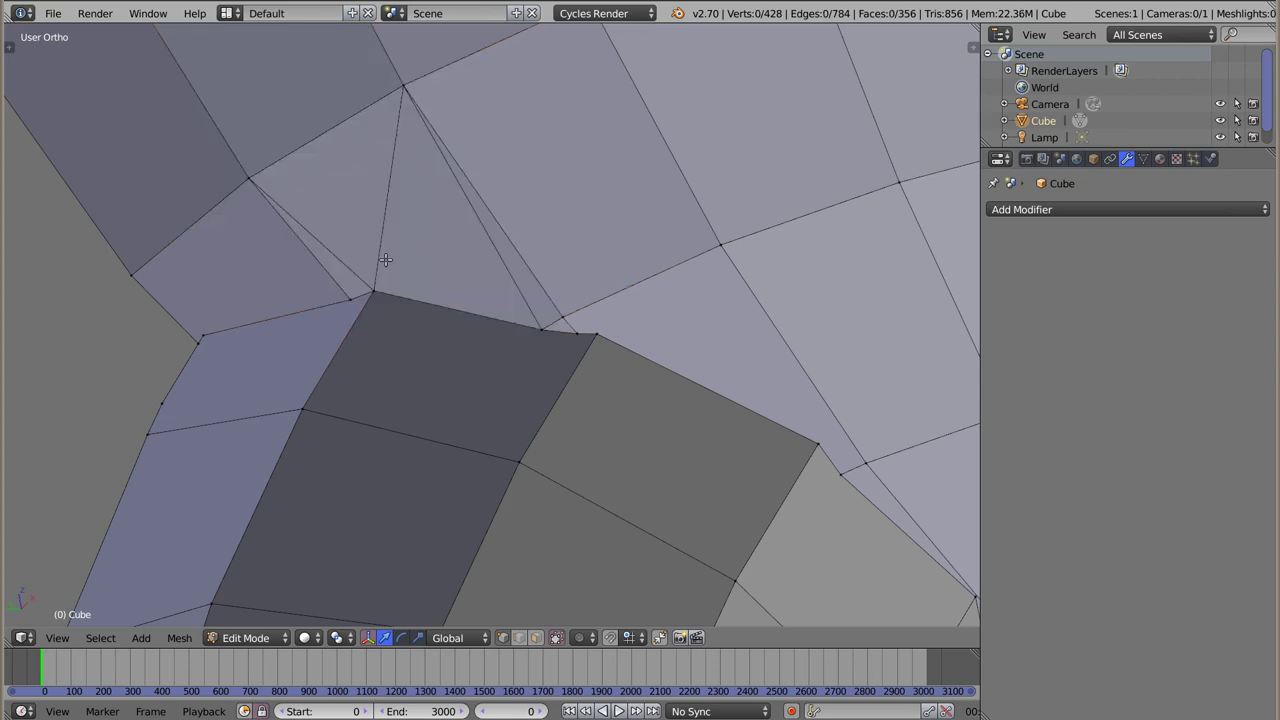
scroll(429, 227, down, 8)
mouse_move(429, 227)
middle_down()
mouse_move(632, 299)
mouse_move(455, 398)
mouse_move(459, 420)
middle_up()
scroll(632, 299, down, 2)
middle_drag(597, 486, 589, 489)
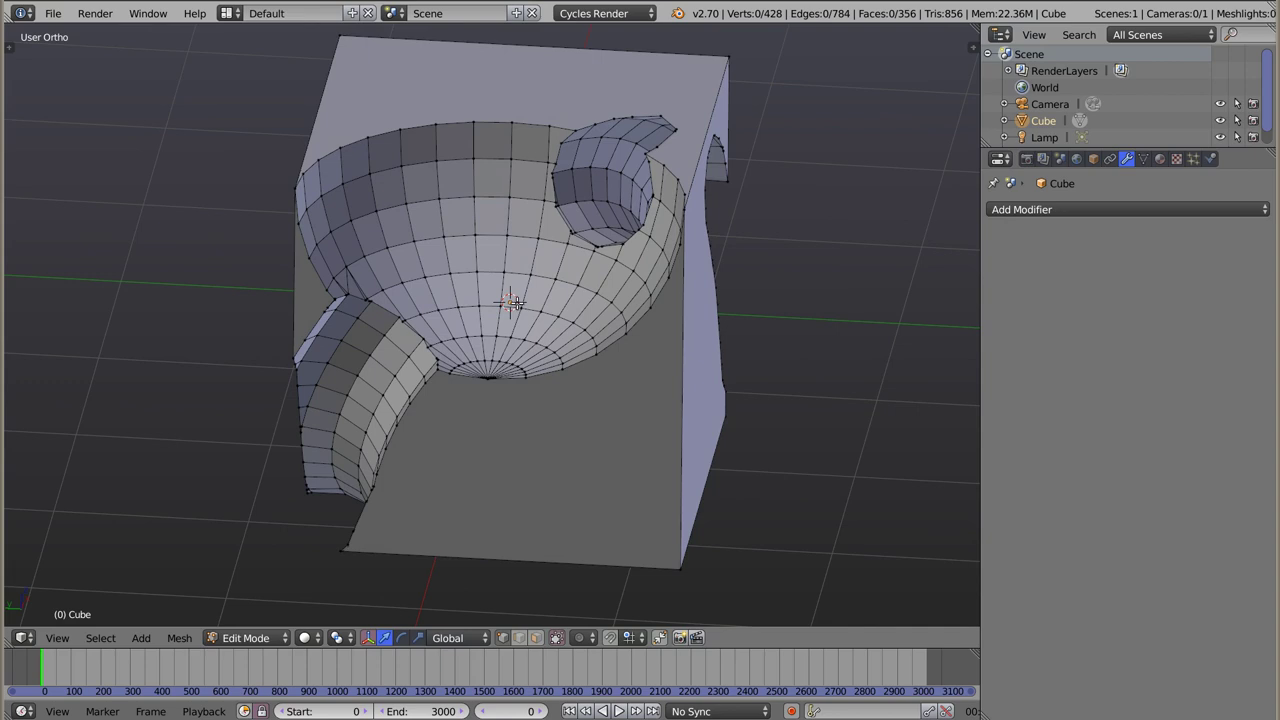
middle_drag(616, 440, 535, 476)
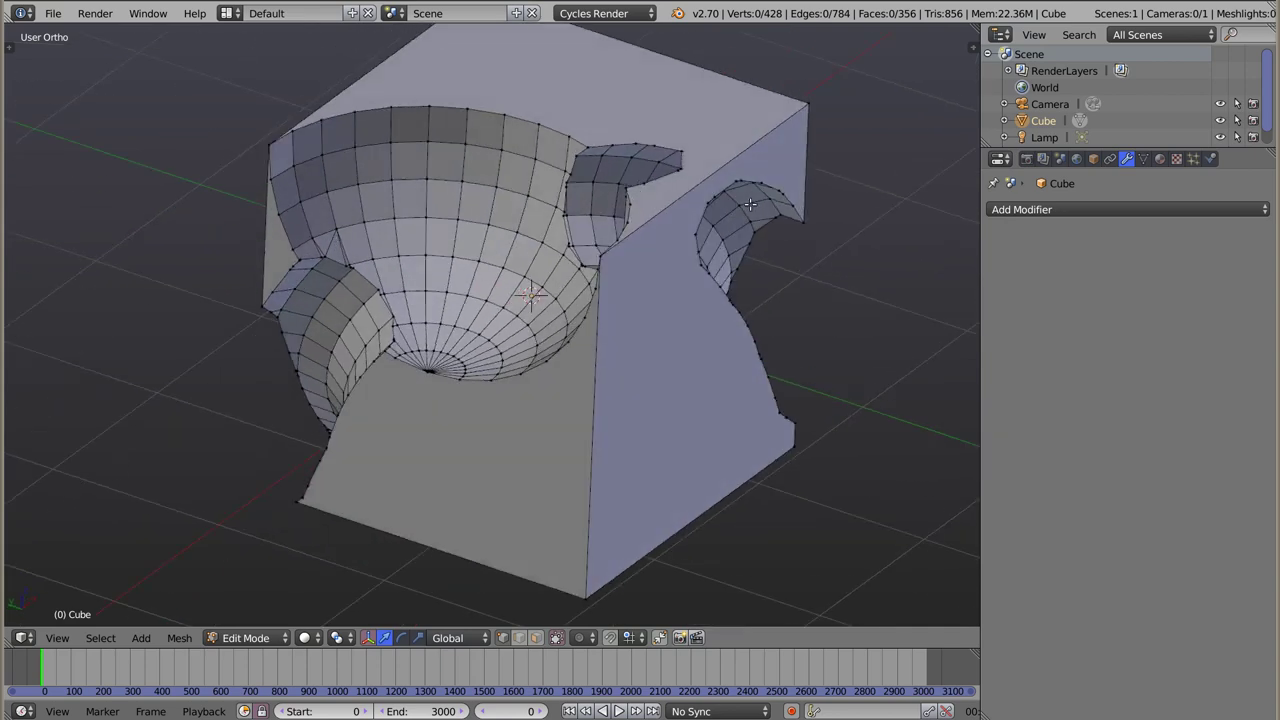
mouse_move(537, 358)
middle_down()
mouse_move(541, 311)
mouse_move(551, 323)
middle_up()
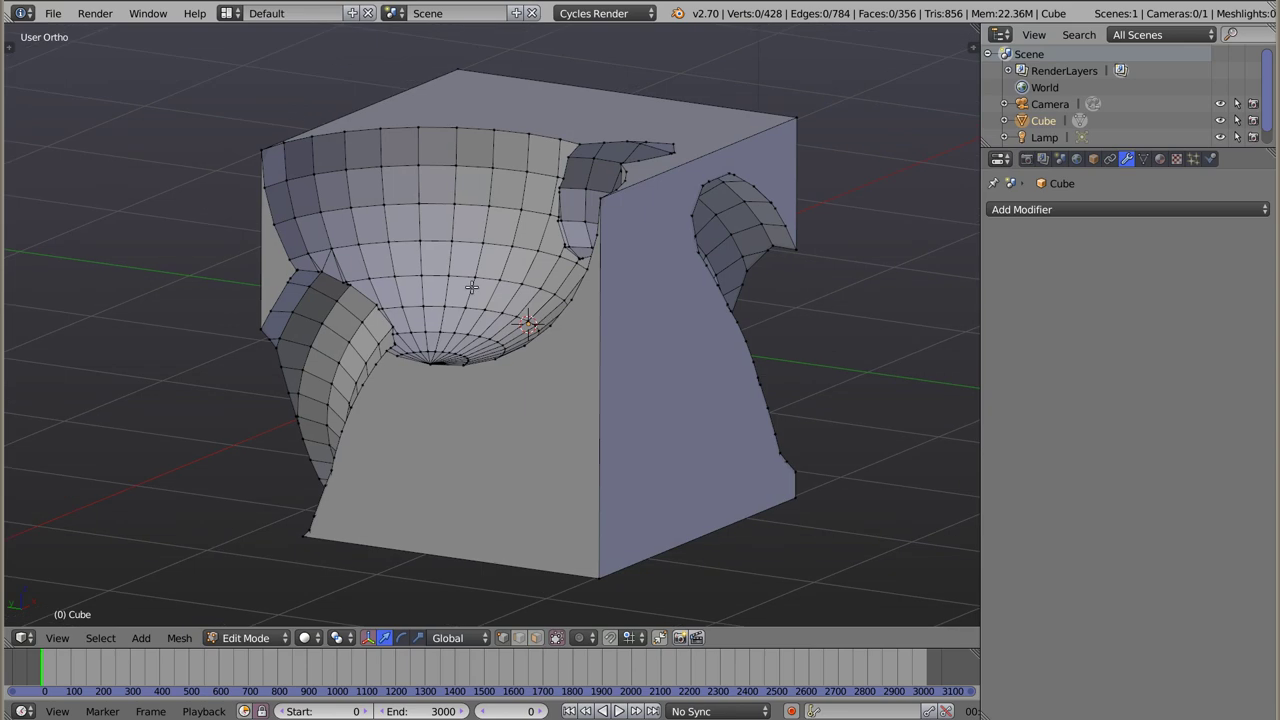